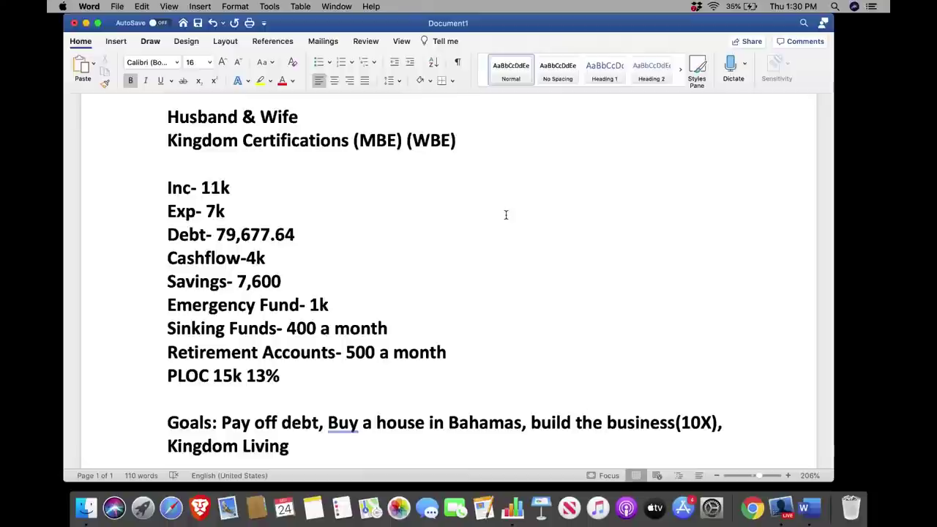
scroll(505, 214, down, 5)
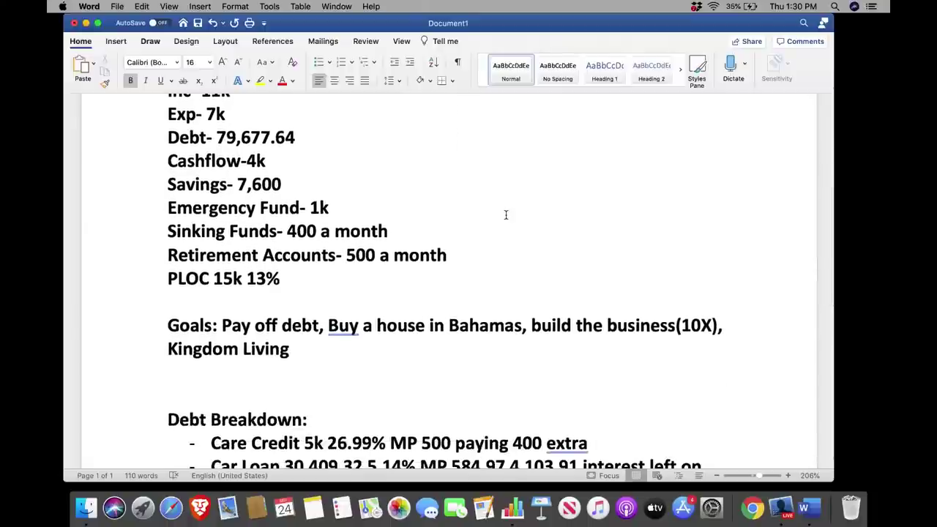
scroll(505, 215, up, 3)
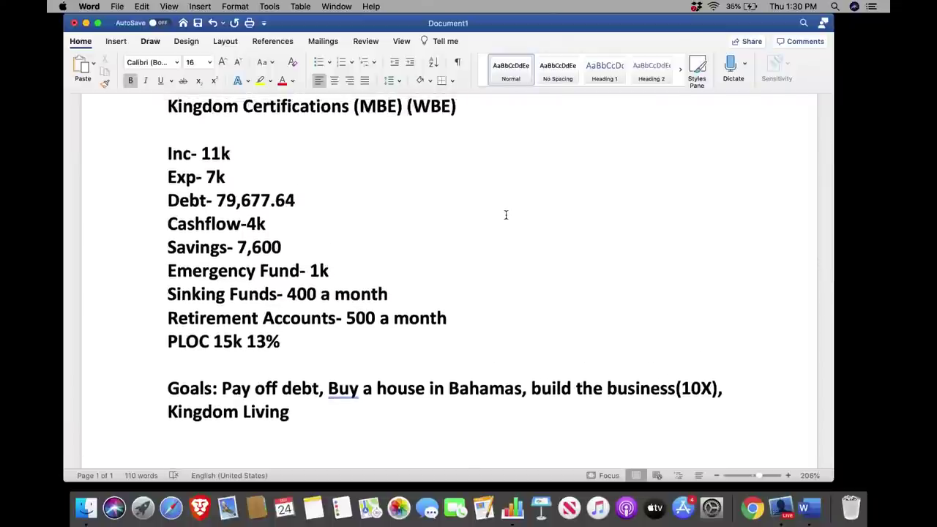
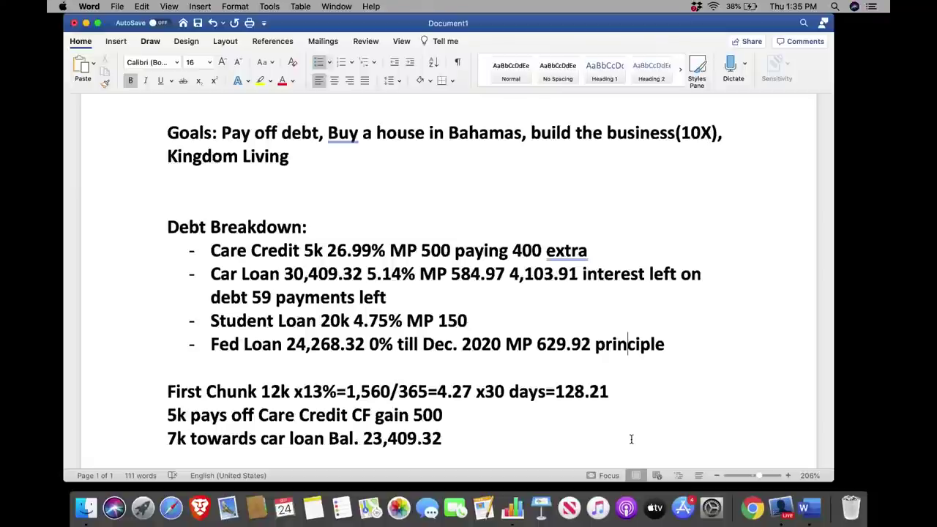
- Append "Debt Tool" to the end of the PLOC 15k 13% line
scroll(631, 439, up, 5)
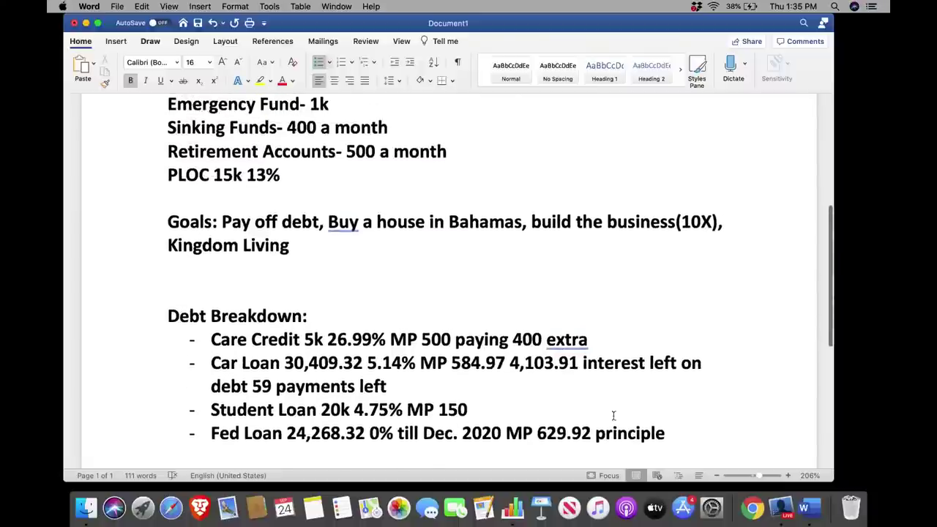
click(353, 182)
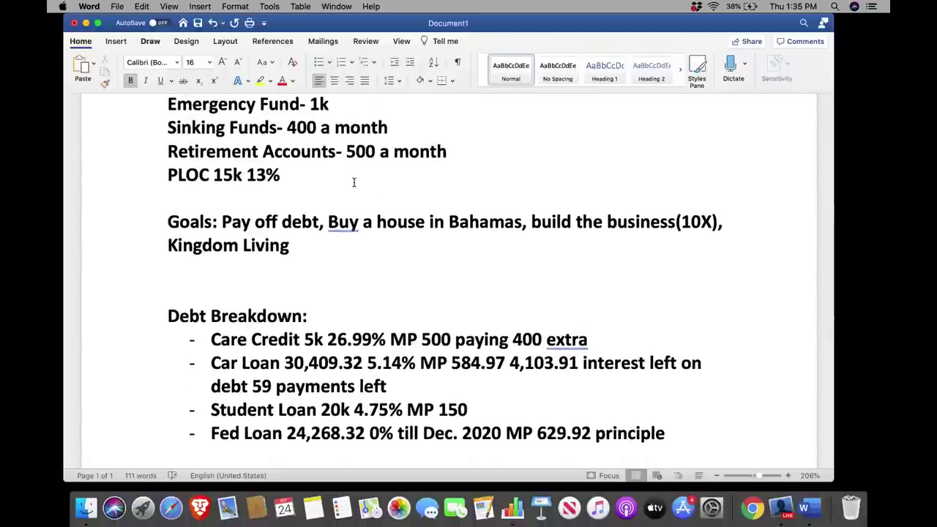
text(Debt )
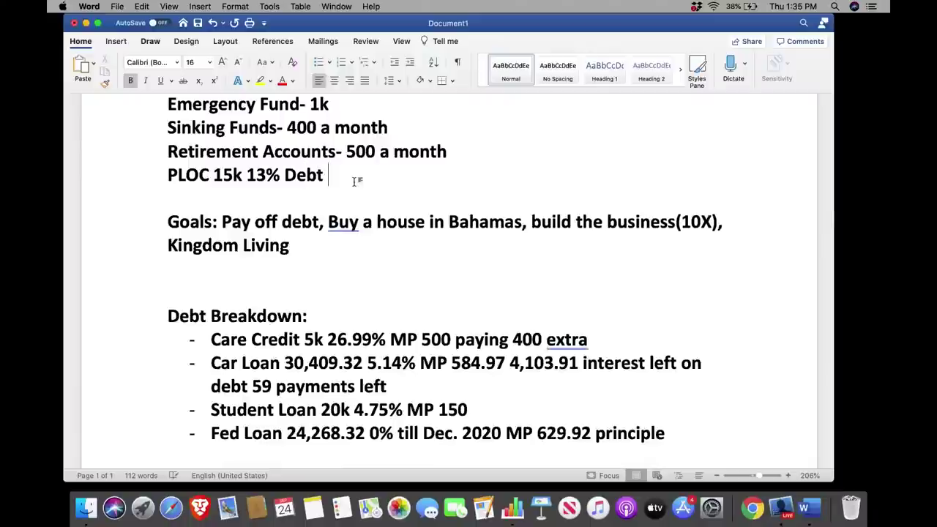
text(Tool)
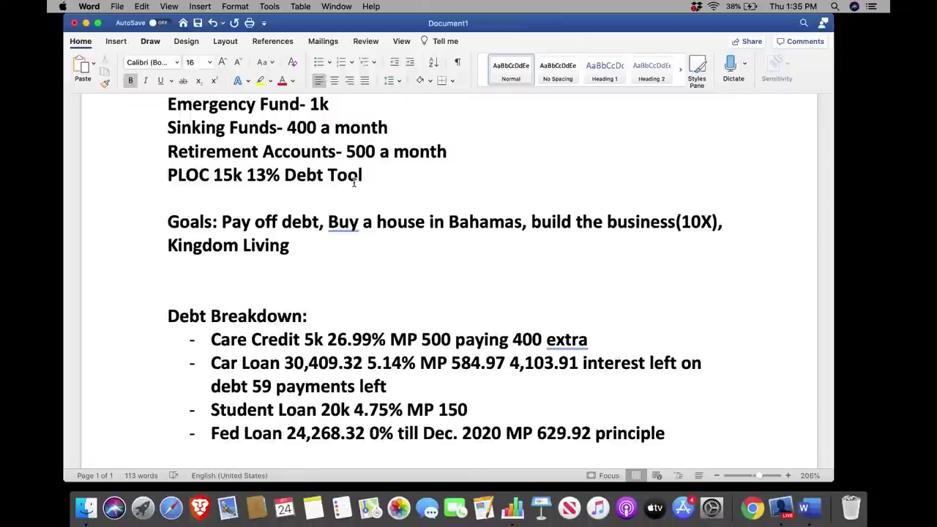
- Add the line "Rule 66% 9,990 starting chunk number" directly below the PLOC line
scroll(354, 182, down, 1)
scroll(354, 181, up, 3)
scroll(354, 181, up, 2)
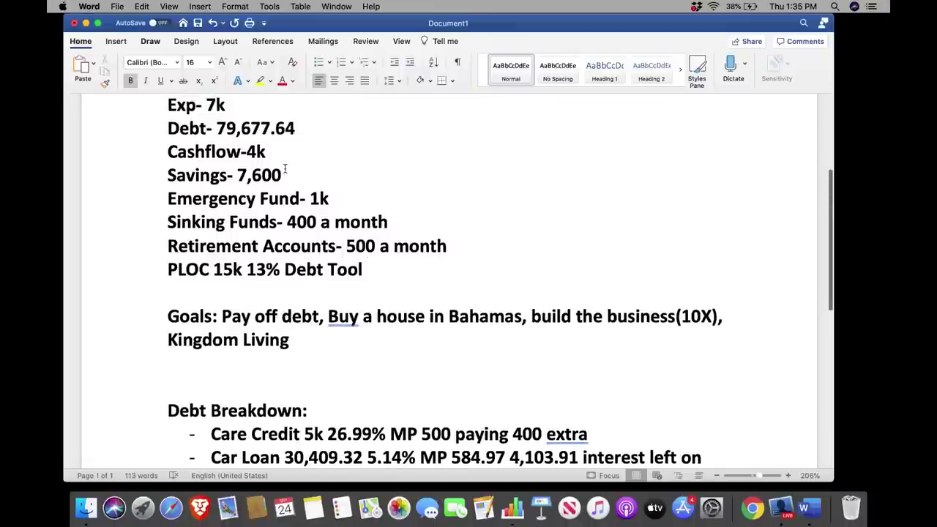
scroll(285, 172, up, 3)
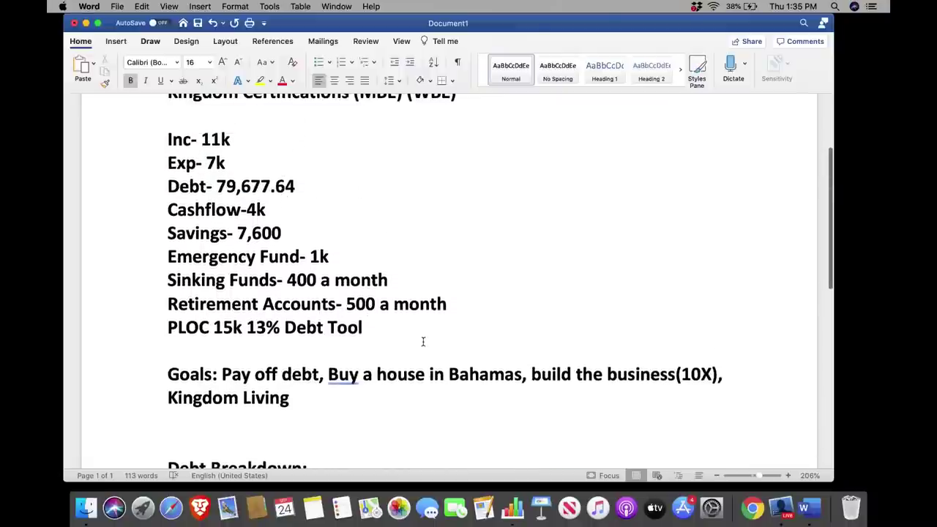
key(Return)
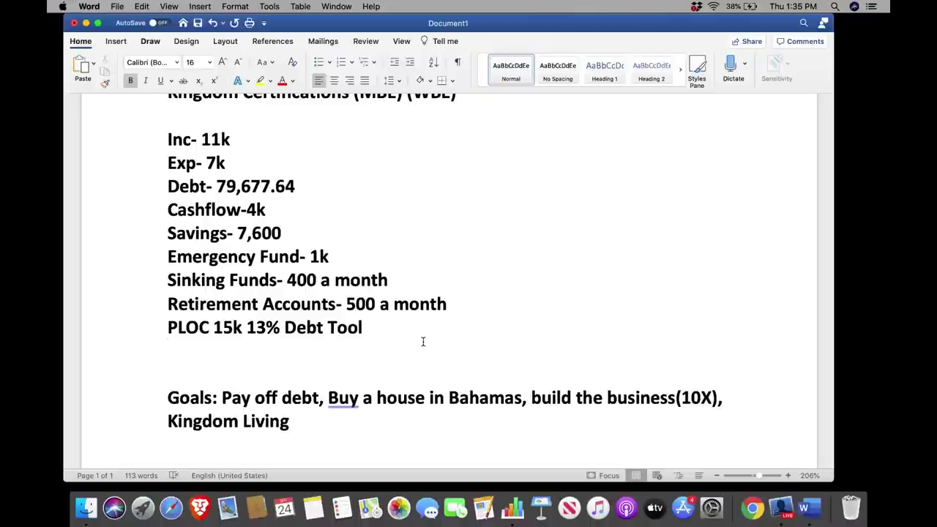
text(Rule 66&)
key(BackSpace)
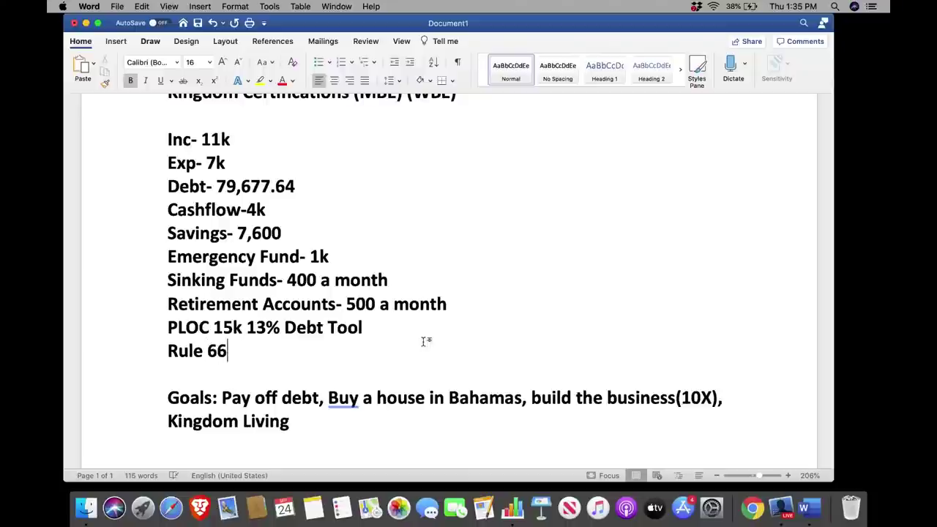
text(%)
text(9)
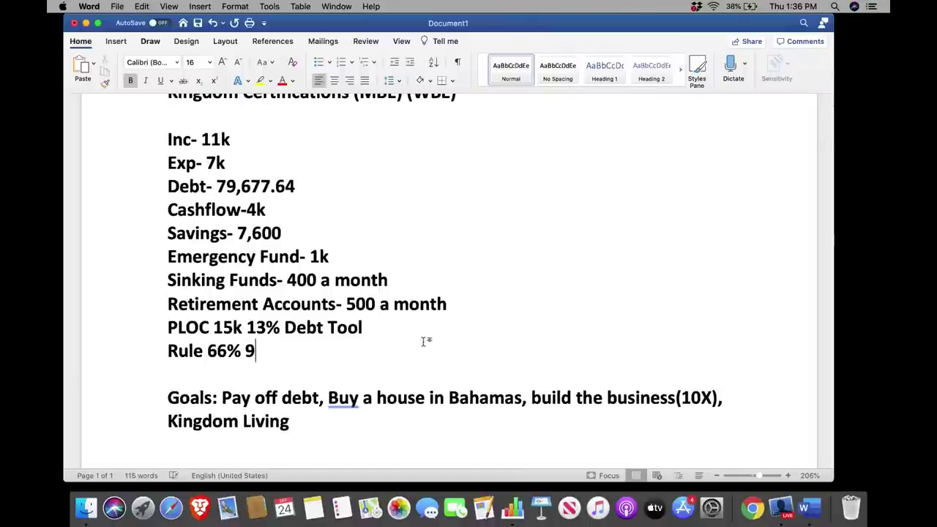
text(,990 st)
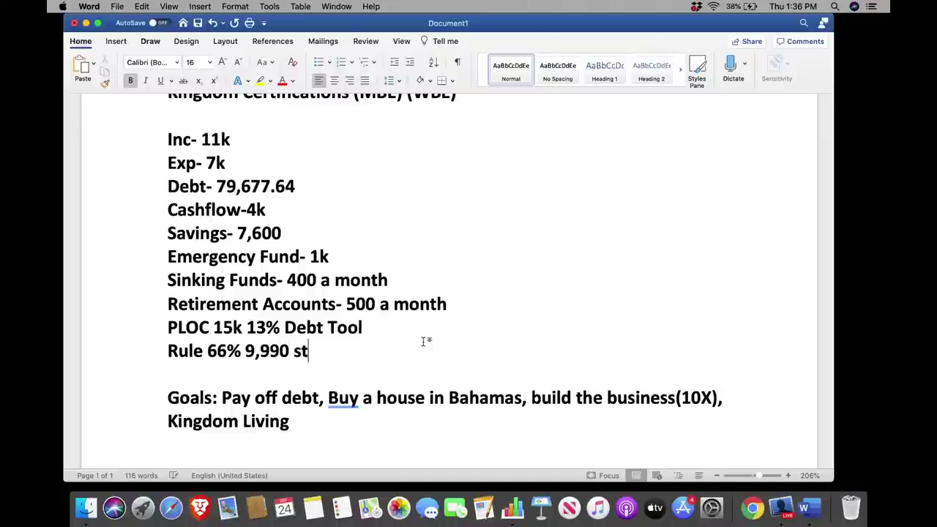
text(arting chunk number)
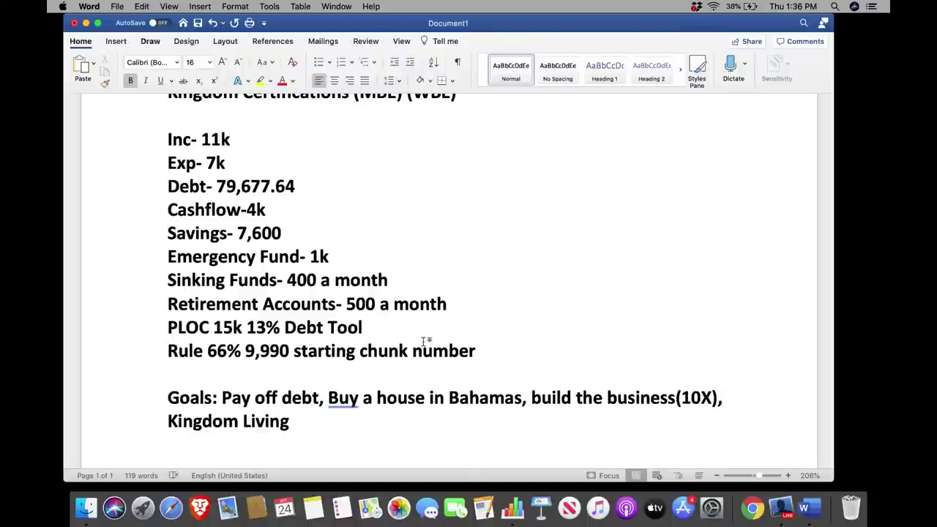
- Correct the starting chunk amount in the Rule 66% line to 9,900 and return to the end of that line
key(Left)
key(Left)
key(Left)
key(Left)
key(Left)
key(Left)
key(Left)
key(Left)
key(Left)
key(Left)
key(Left)
key(Left)
key(Left)
key(Left)
key(Left)
key(Left)
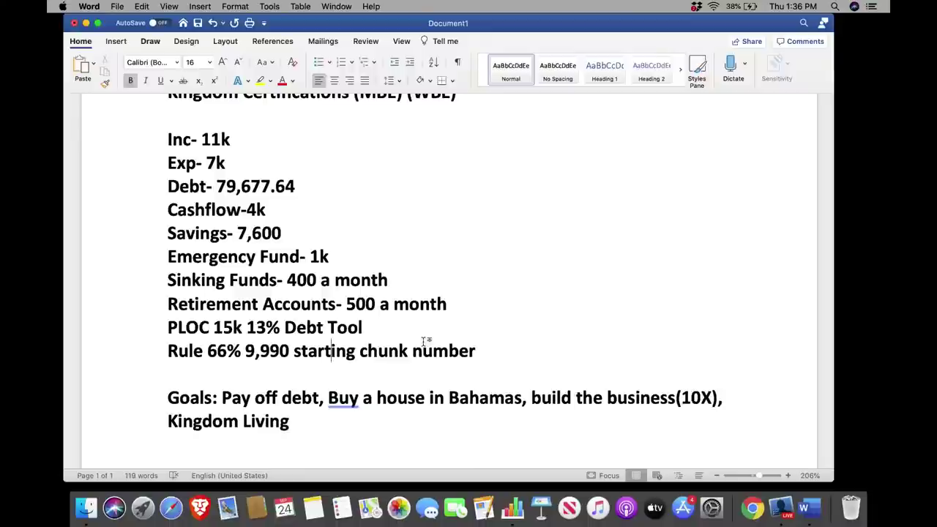
key(Left)
key(Left)
key(Left)
key(Left)
key(Left)
key(Left)
key(Left)
key(Left)
key(BackSpace)
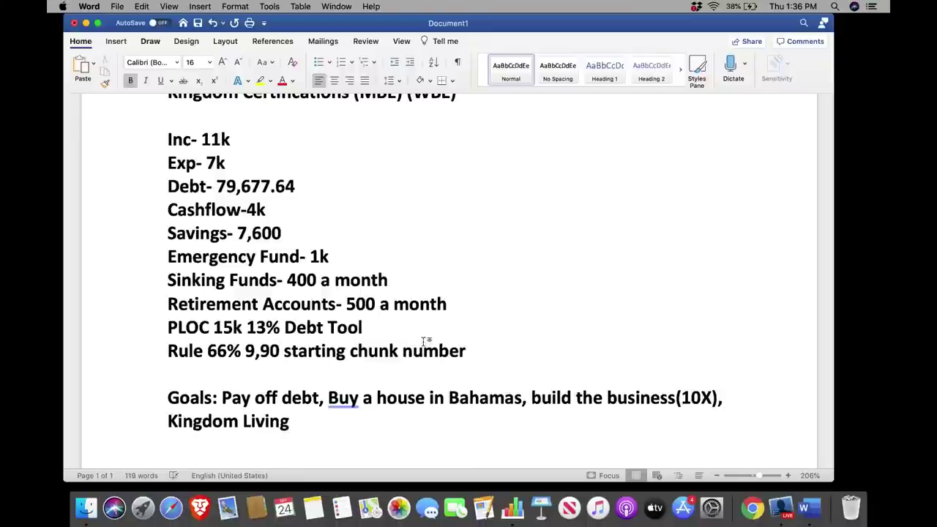
text(0)
key(Right)
key(Right)
key(Right)
key(Right)
key(Right)
key(Right)
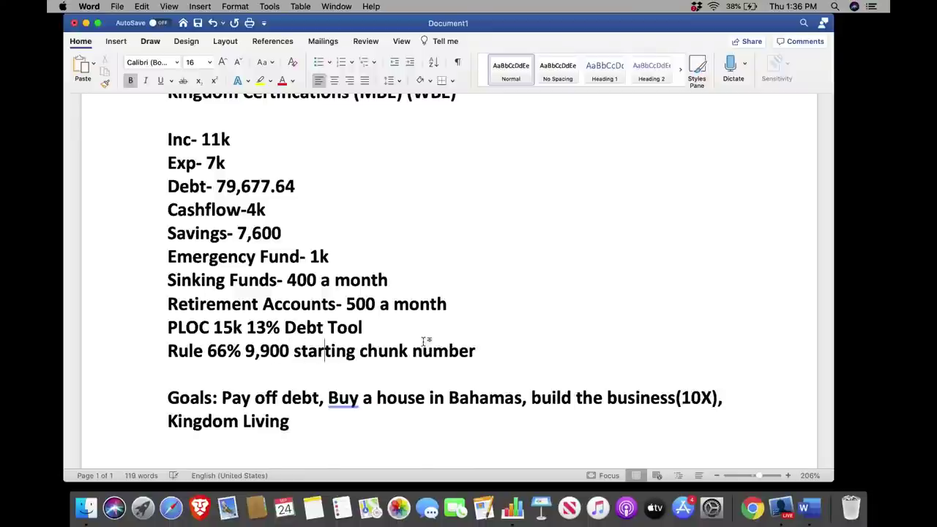
key(Right)
key(Right)
key(Right)
key(Right)
key(Right)
key(Right)
key(Right)
key(Right)
key(Right)
key(Right)
key(Right)
key(Right)
key(Right)
key(Right)
key(Right)
key(Right)
key(Right)
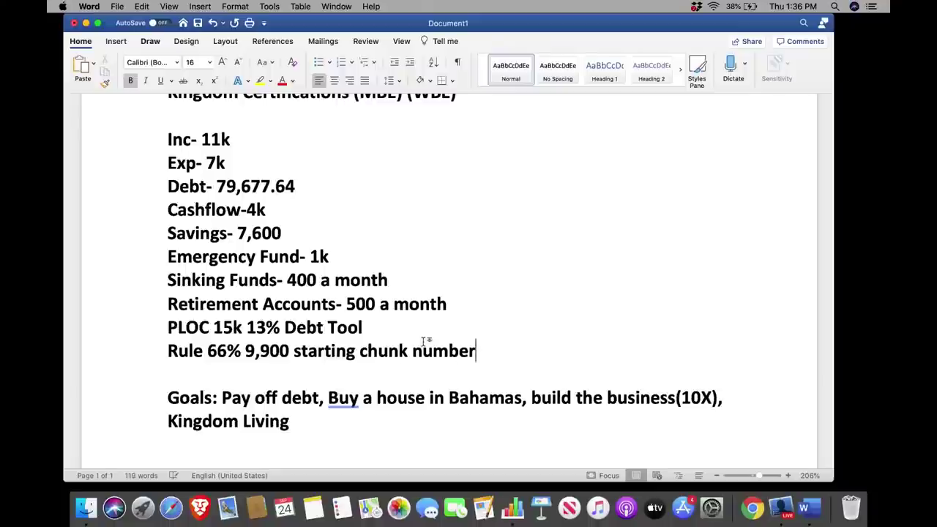
- Add the line "Exception to the rule 12k" below the Rule 66% line
key(Return)
text(Excepi)
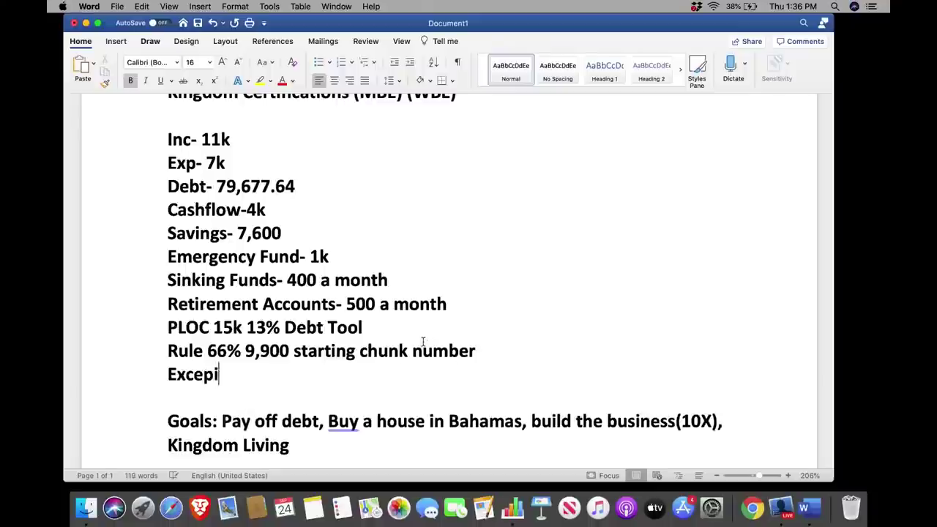
key(BackSpace)
text(tion to the rule)
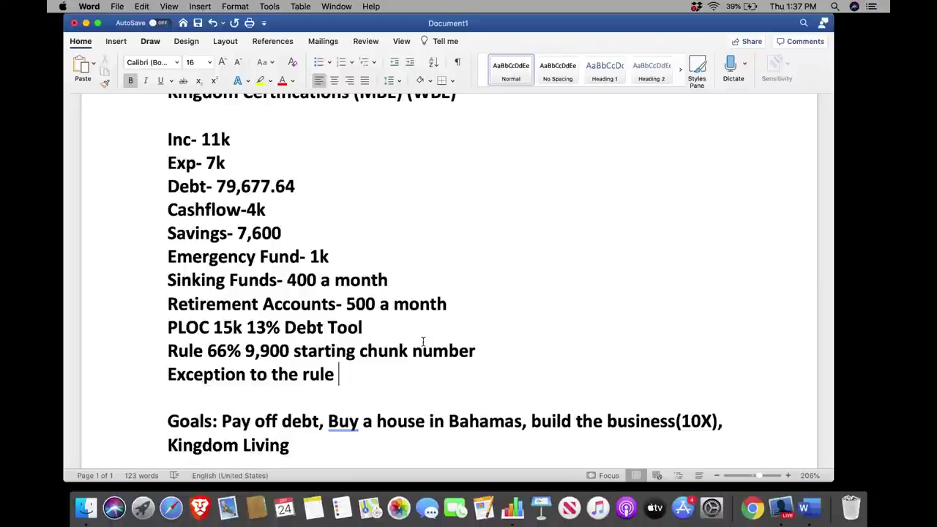
text(12k)
scroll(422, 342, down, 5)
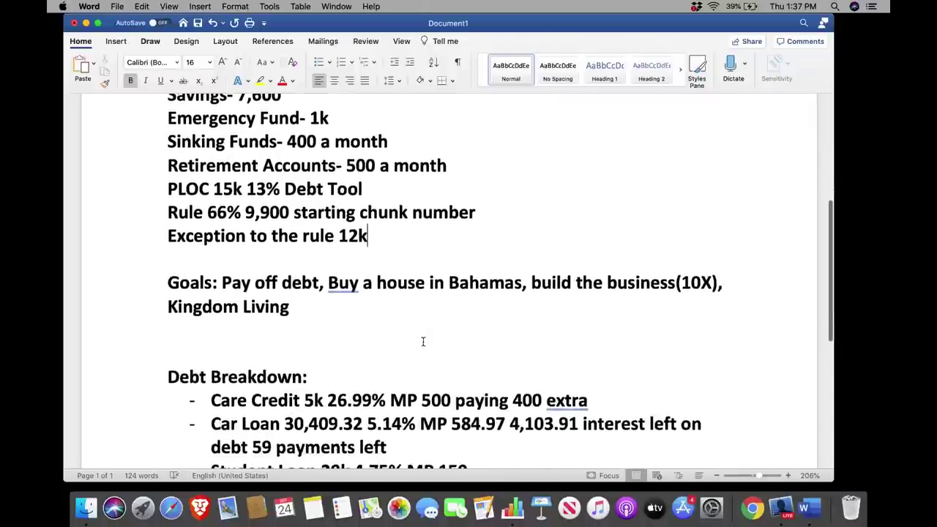
scroll(423, 342, down, 2)
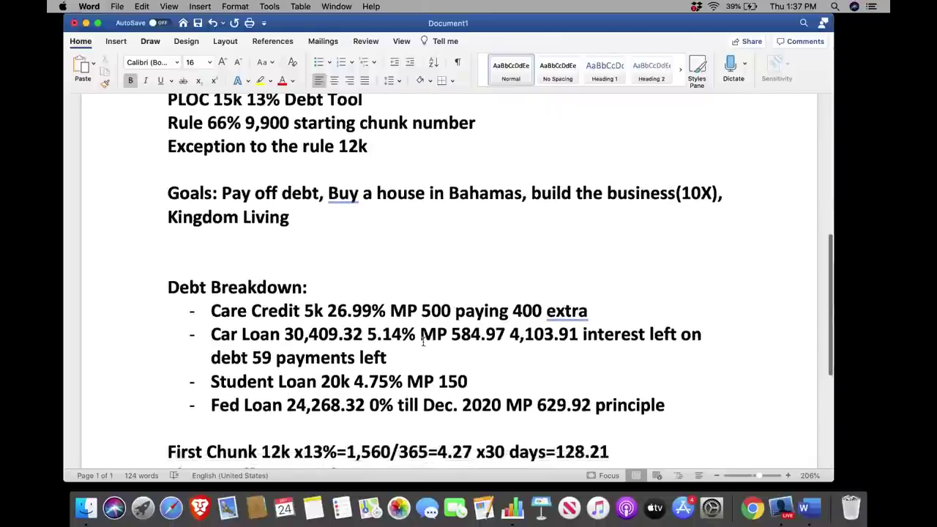
scroll(423, 342, down, 1)
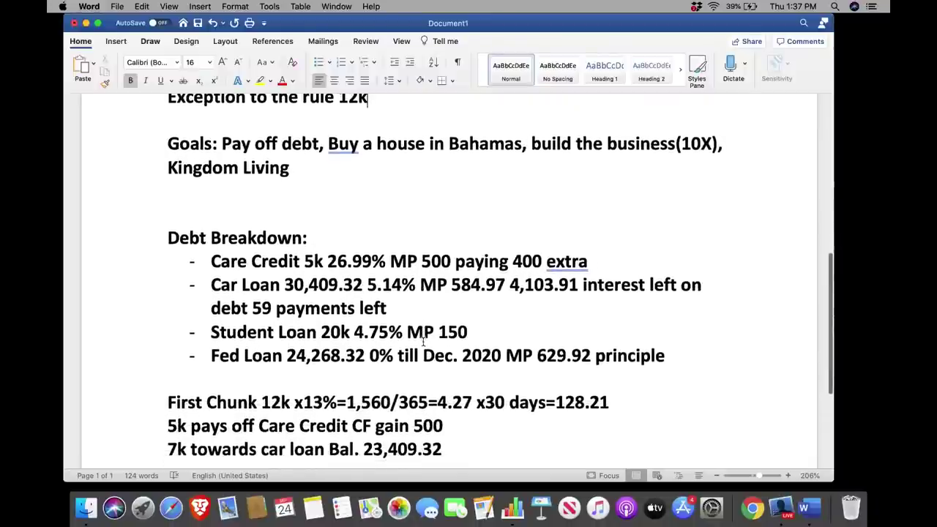
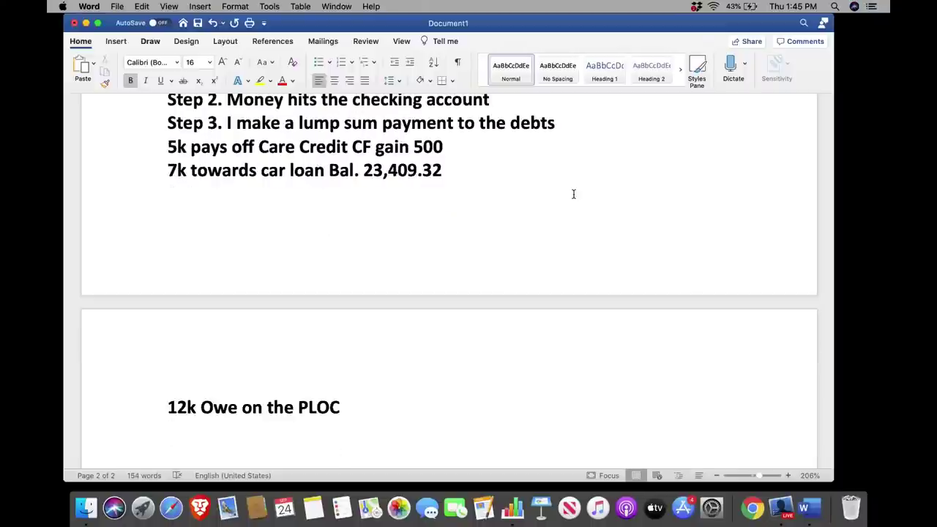
- Below "12k Owe on the PLOC", write "Step 4. Dump all income in to the LOC" and "1k 0.35" on separate lines
text(Step 4.)
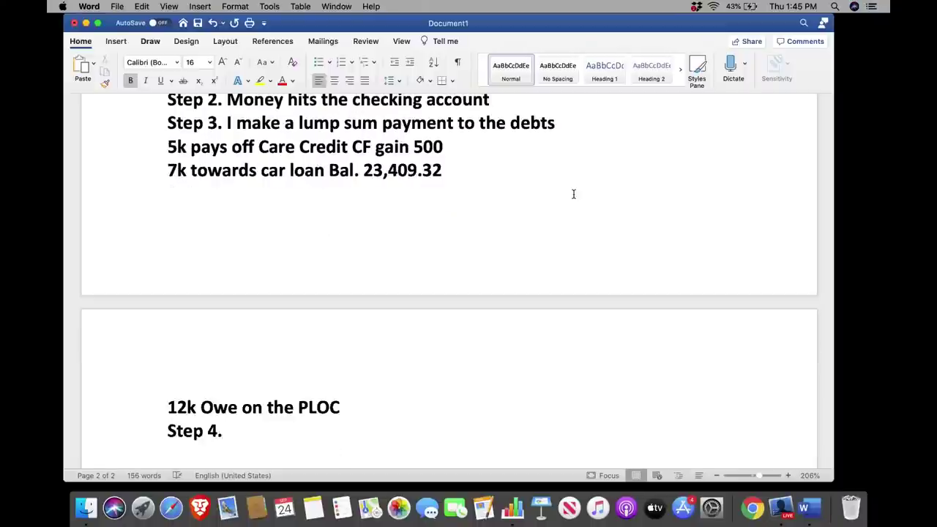
text( Dump all i)
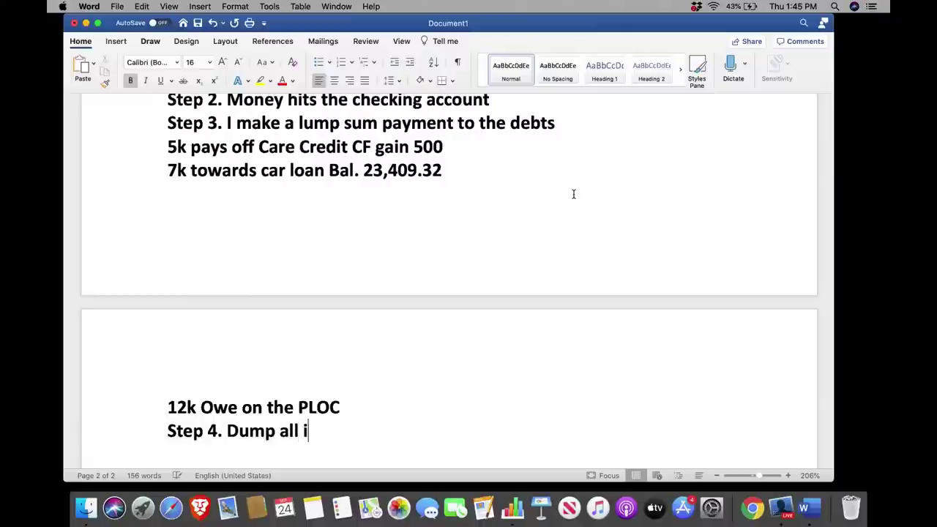
text(ncome in to the)
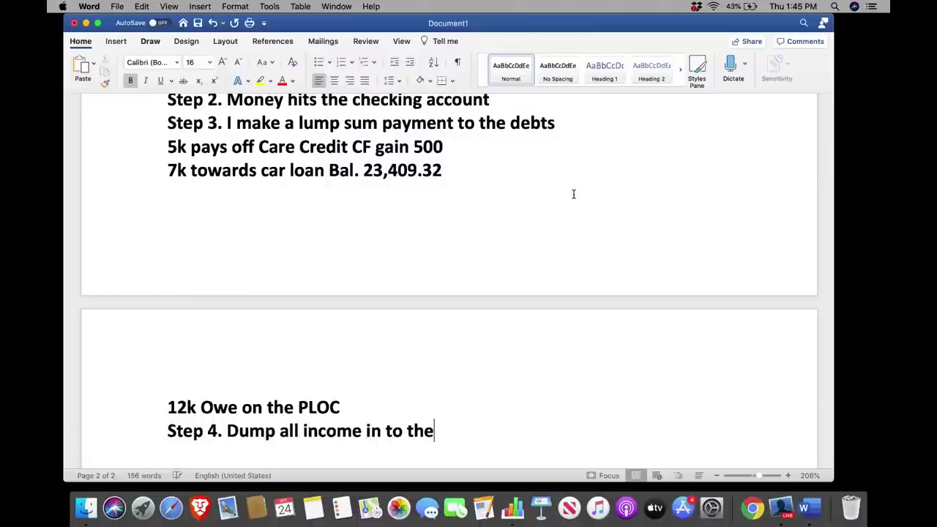
text( LOC)
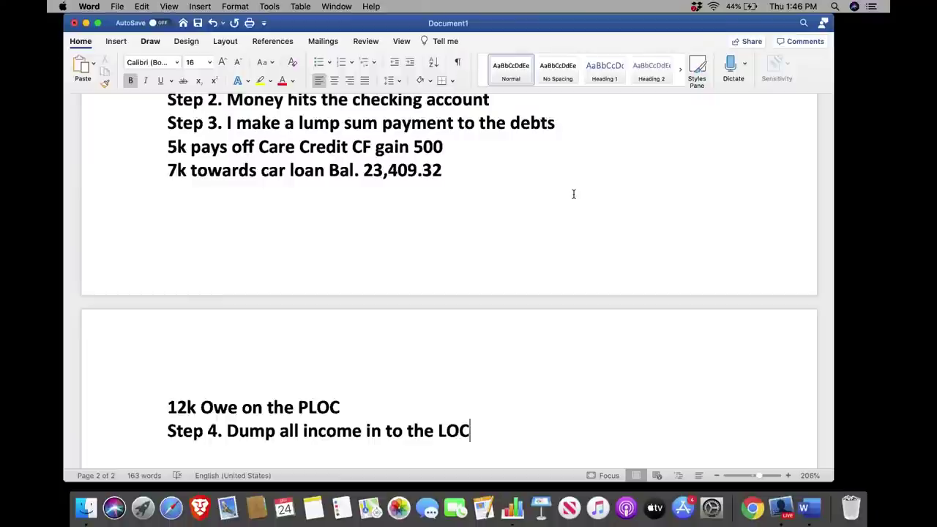
key(Return)
text(1k)
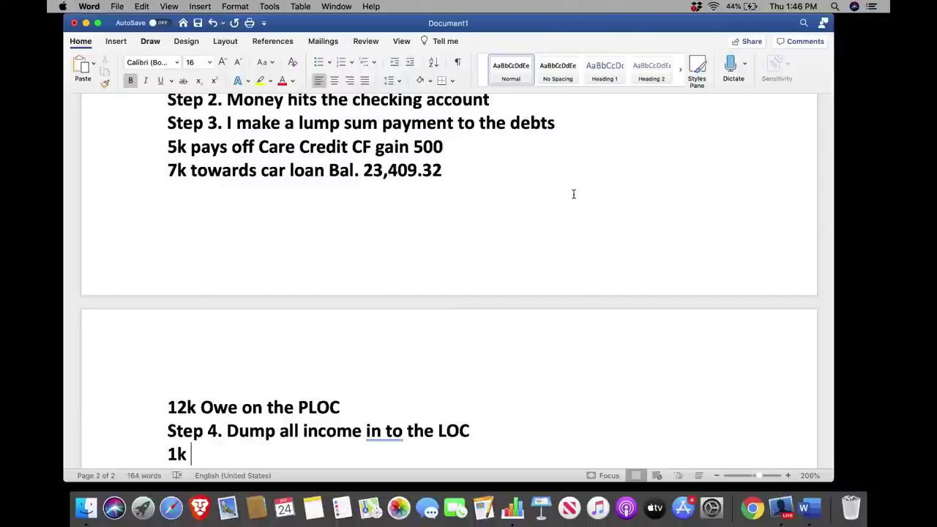
text(0.35)
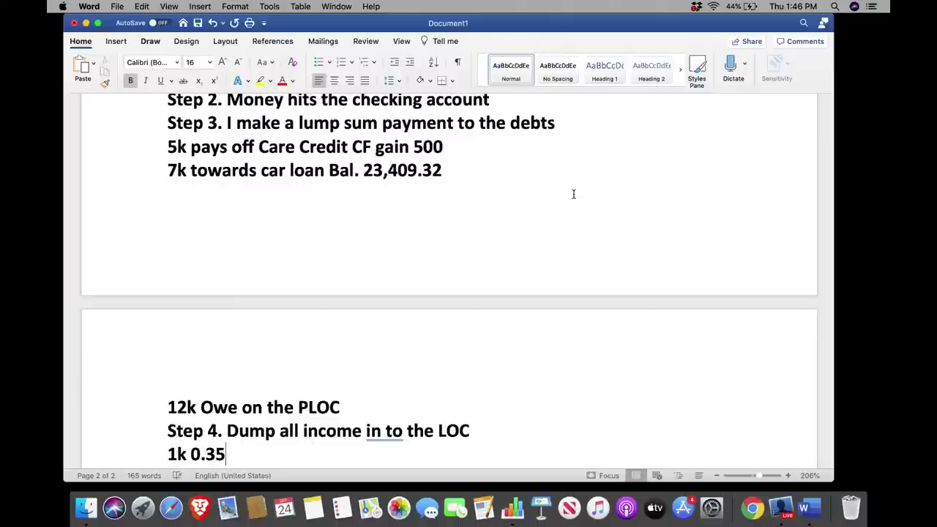
- Add the line "Step 5. Expenses come out of the LOC" below the "1k 0.35" line
key(Return)
text(St)
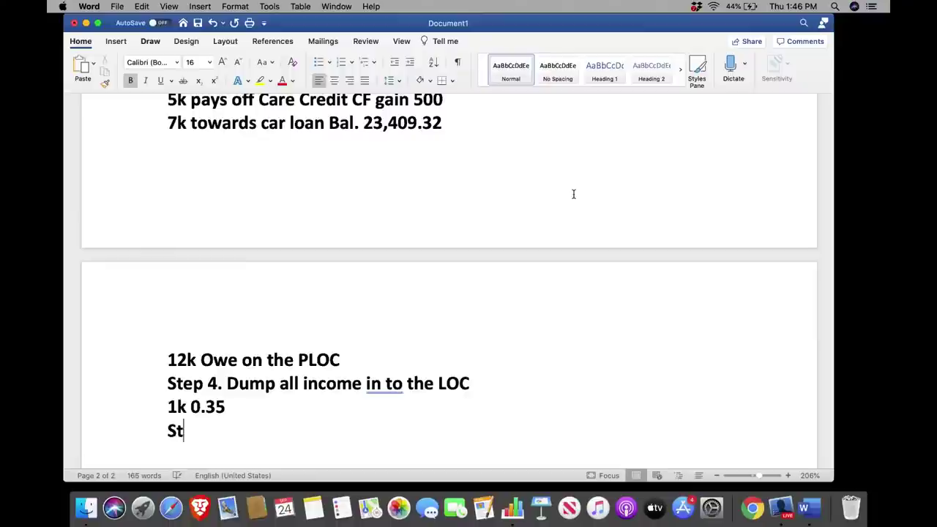
text(ep 5. Exp)
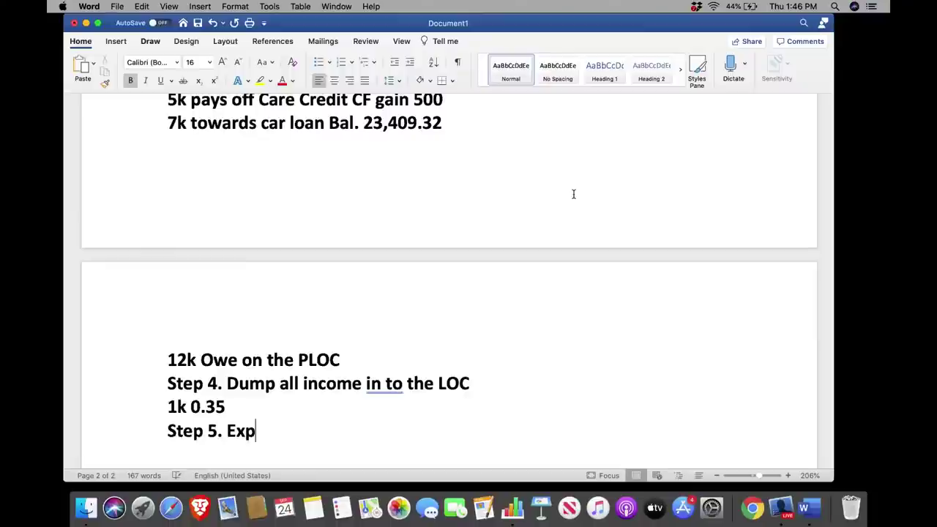
text(enses v)
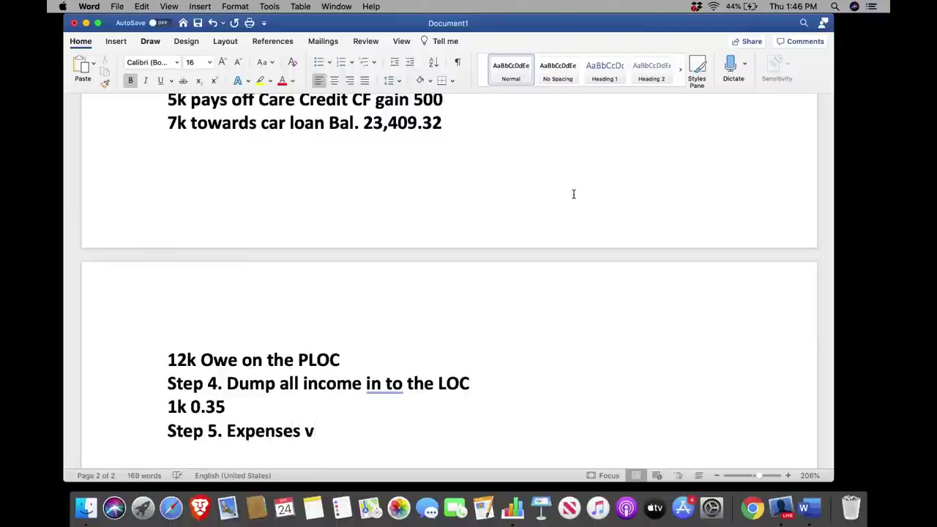
key(BackSpace)
text(come out )
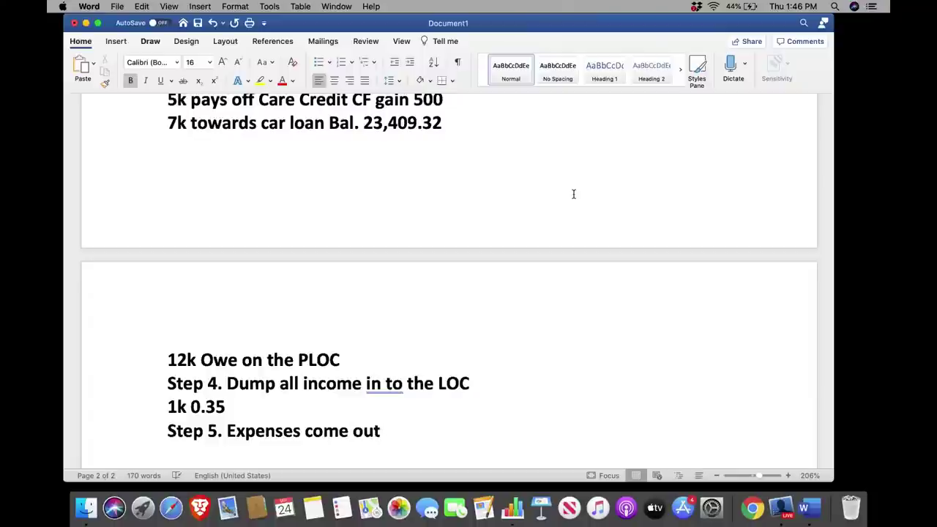
text(of the LOC)
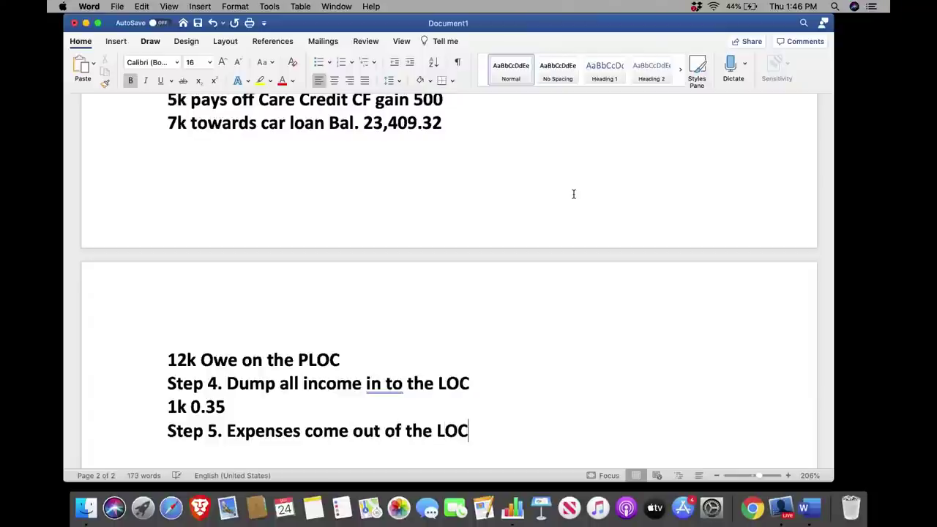
- Extend the Step 5 line with "back to the checking acc" and start a new line below it
text( back to the)
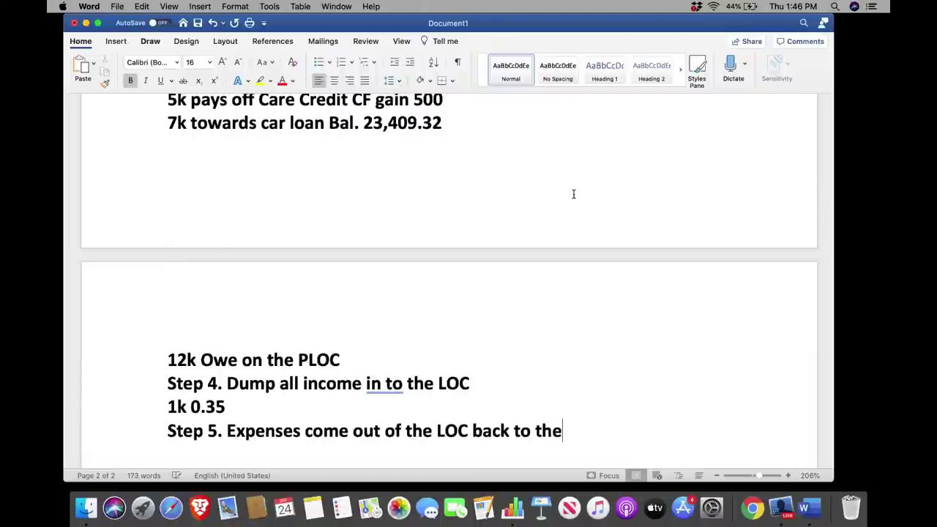
text( checking acc)
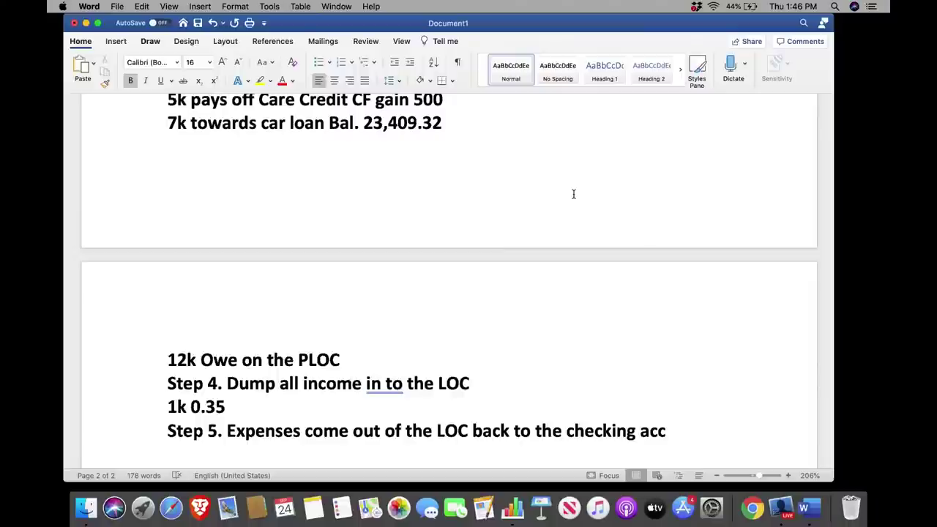
key(Return)
- Write "To add more velocity to the equation we use a credit card with CB rewards." below the Step 5 line
text(To add more ve)
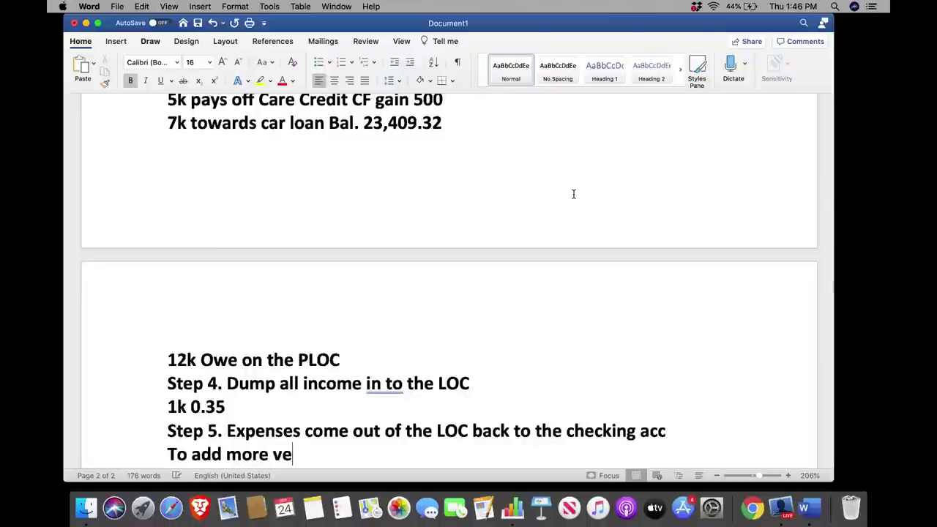
text(locity to the equation )
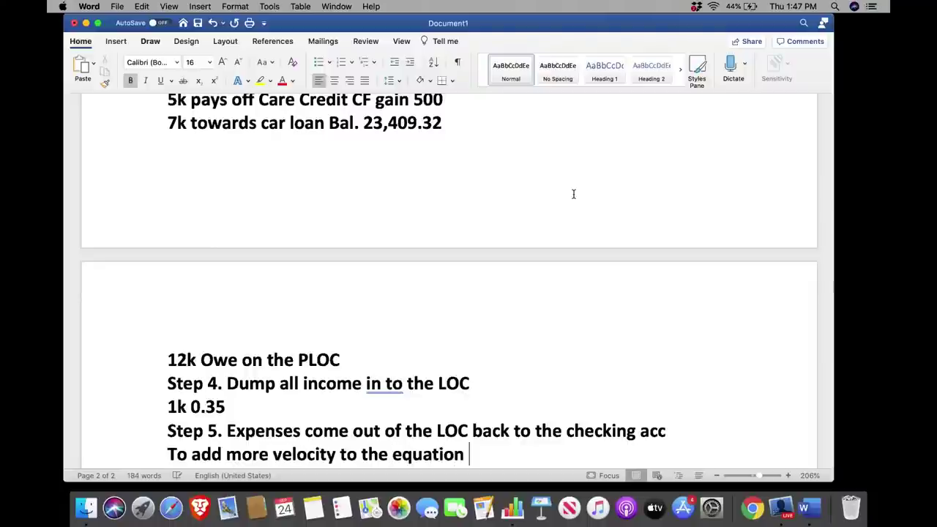
text(we use a c)
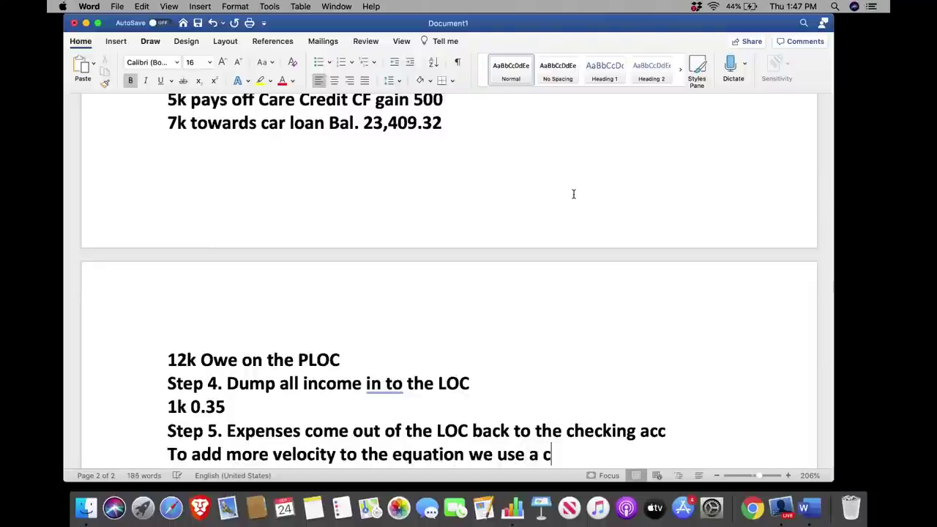
text(redit card wit)
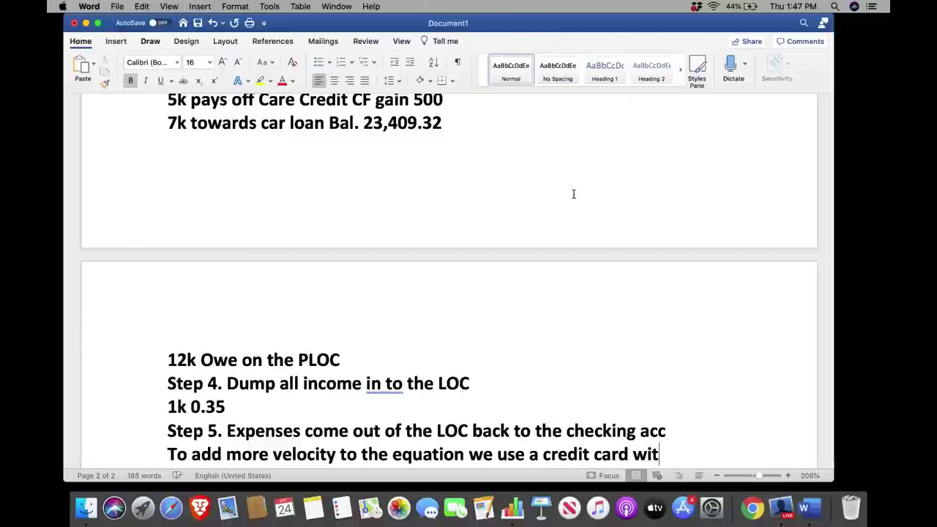
text(h CB rewards.)
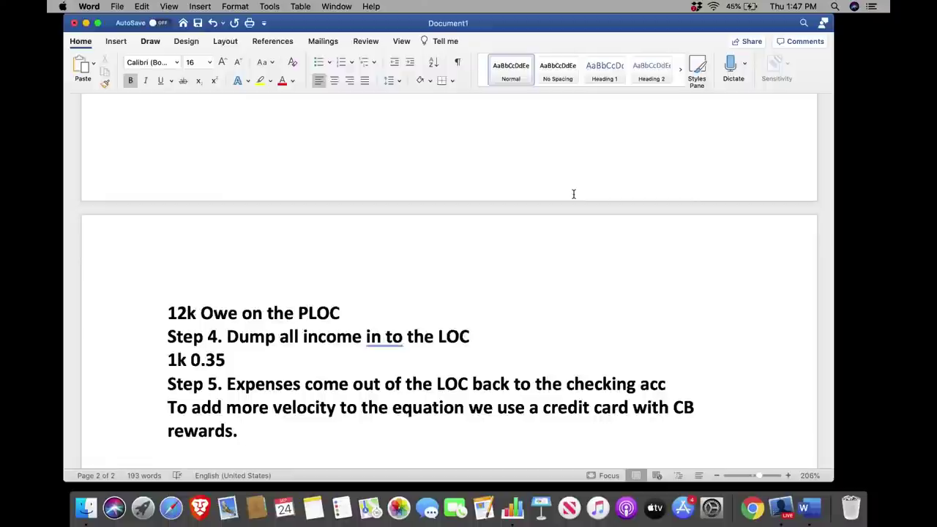
- Add the line "4,500 1.5% CB $60" below the credit card rewards sentence
key(Return)
text(4,500)
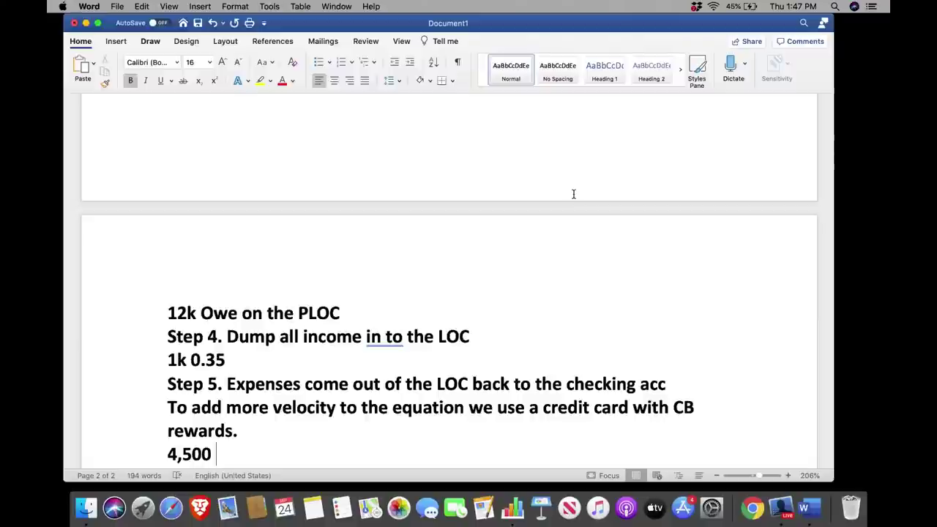
text( 1.5% CB)
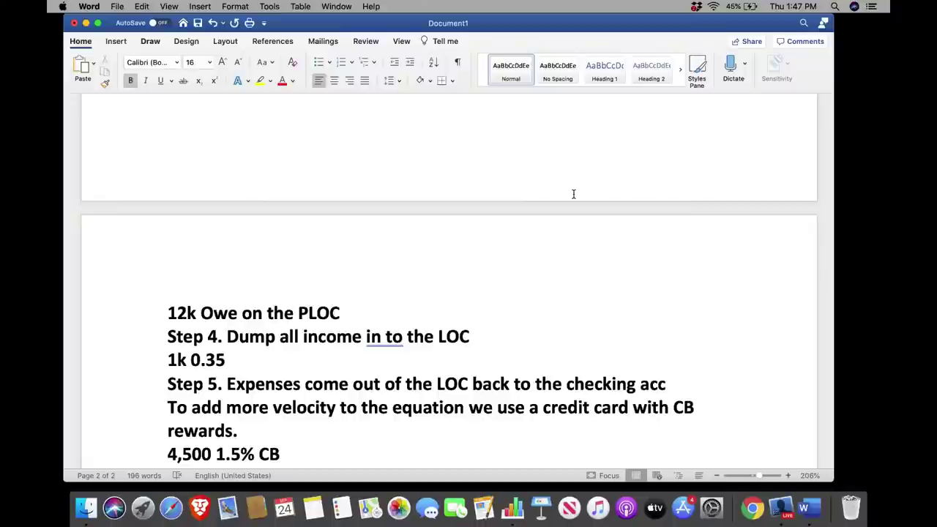
text(60)
key(Left)
key(Left)
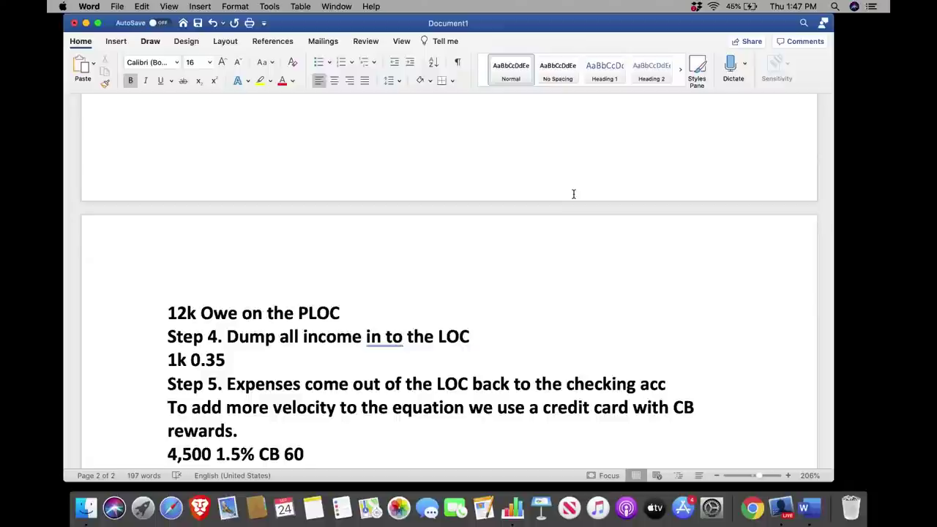
text($)
key(Right)
key(Right)
- Add the line "Step 6. Keep as much money as possible sitting in the LOC we have repurposed the LOC for a checking acc."
key(Return)
text(Step 6.)
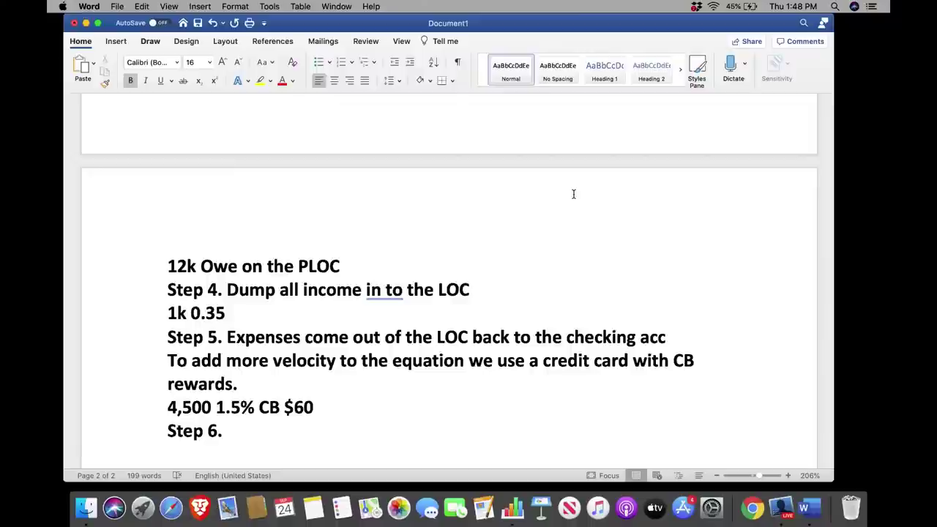
text(keep as mu)
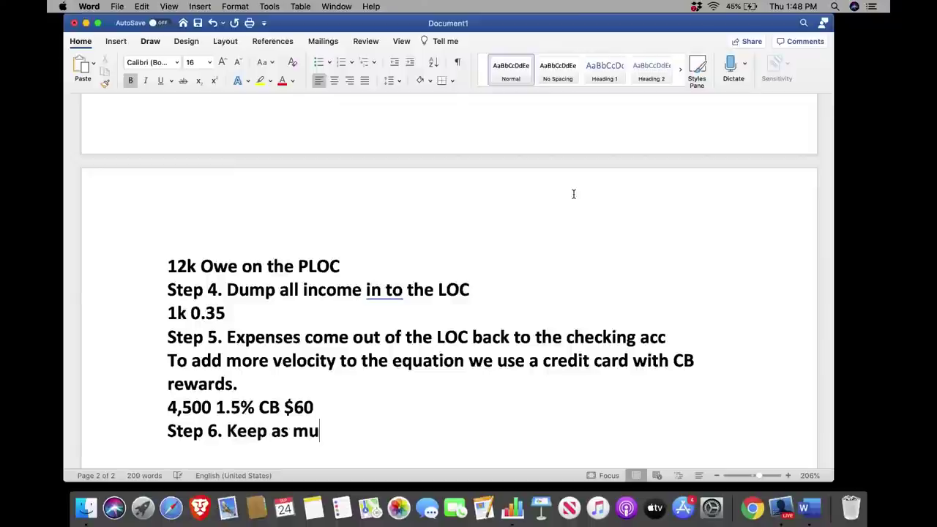
text(ch money as po)
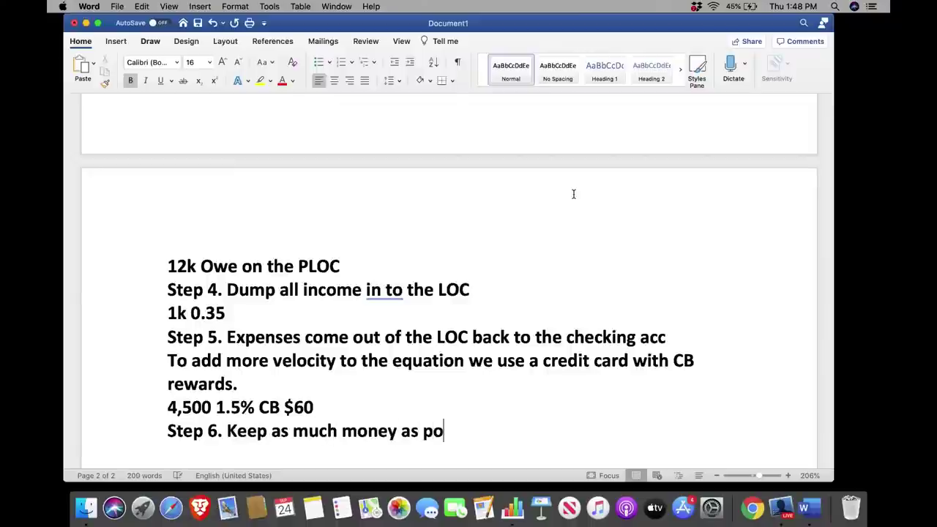
text(ssible sitting in the LO)
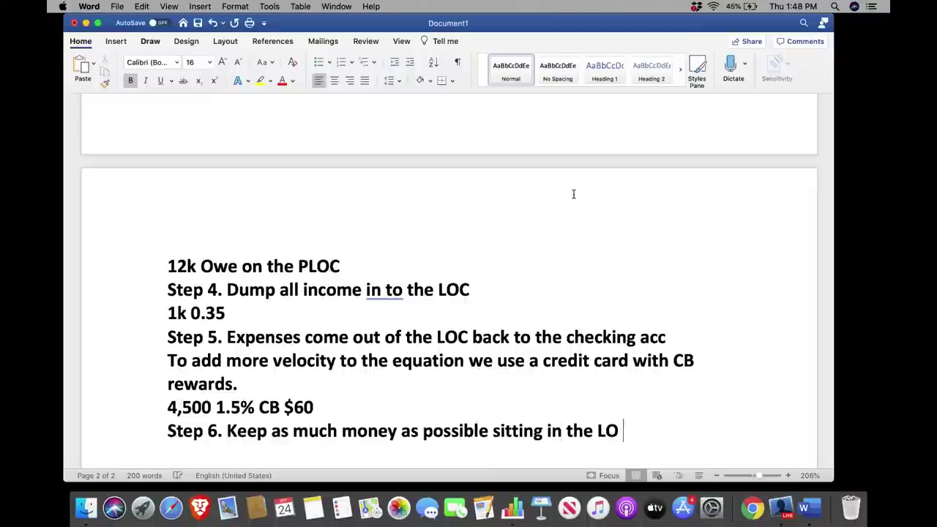
key(BackSpace)
text(C we have rep)
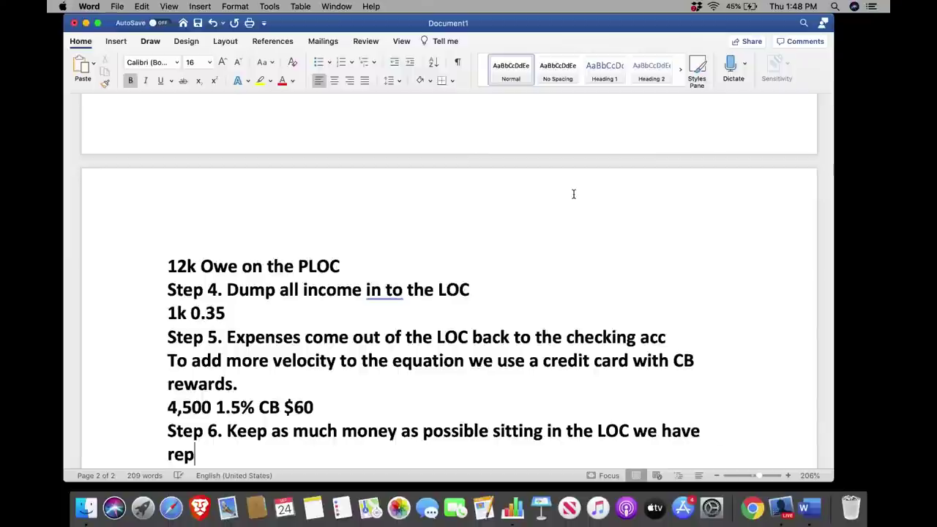
text(urposed the LO)
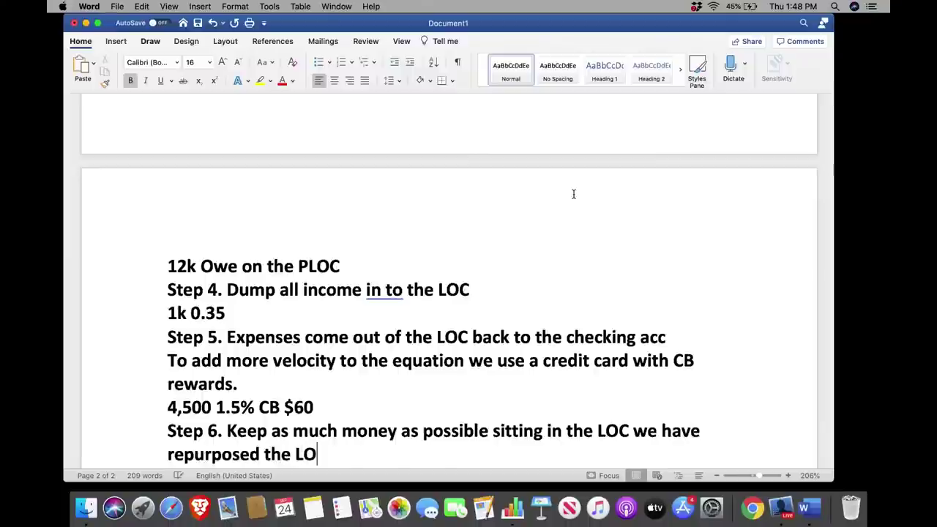
text(C for a checking acc)
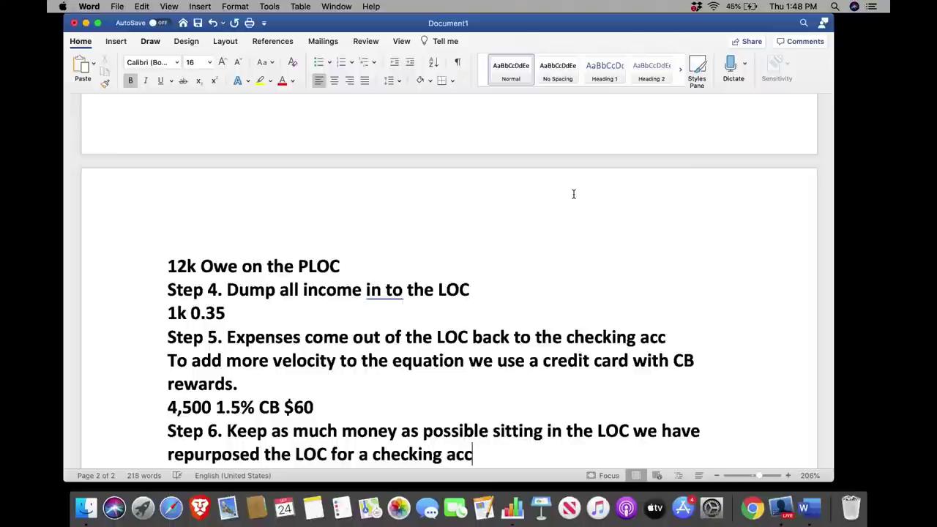
text(.)
- Add the line "Step 7. Every 3-5 days on avg you will withdraw what you need when you need it as you need it."
key(Return)
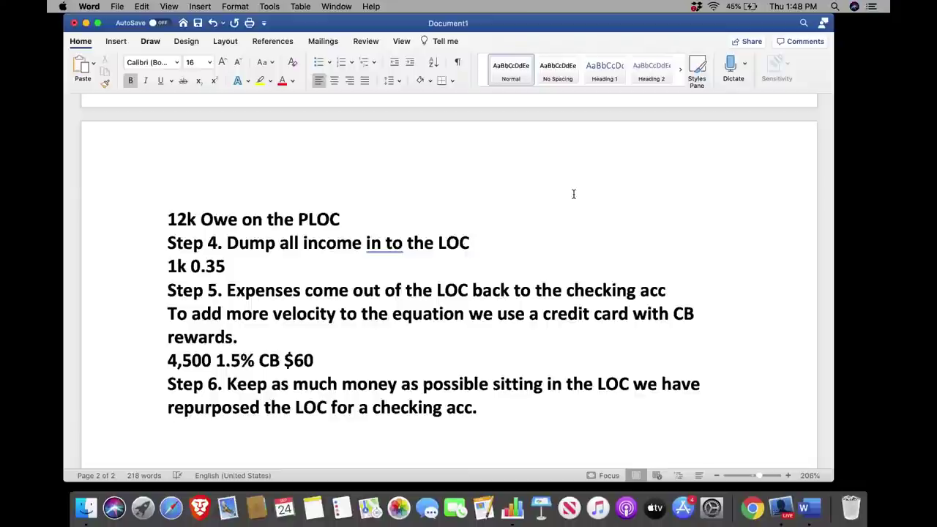
text(Step 7)
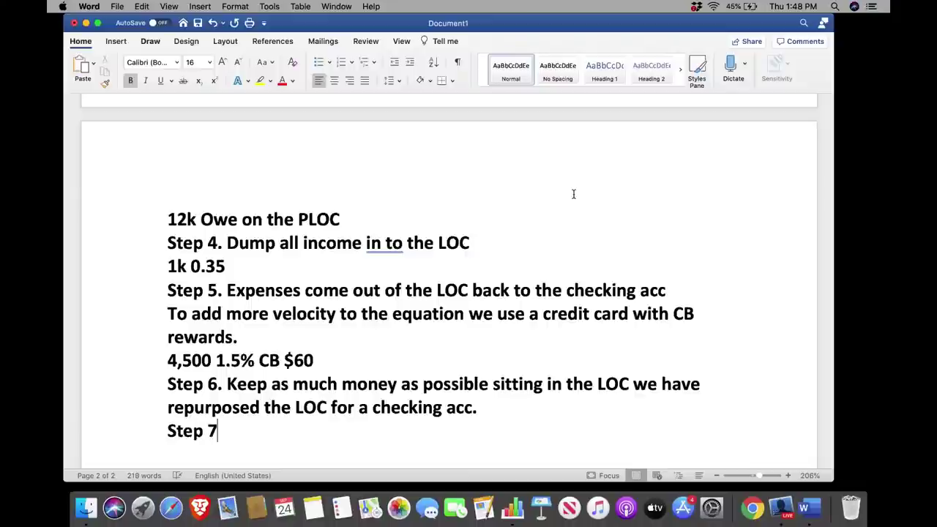
text(.)
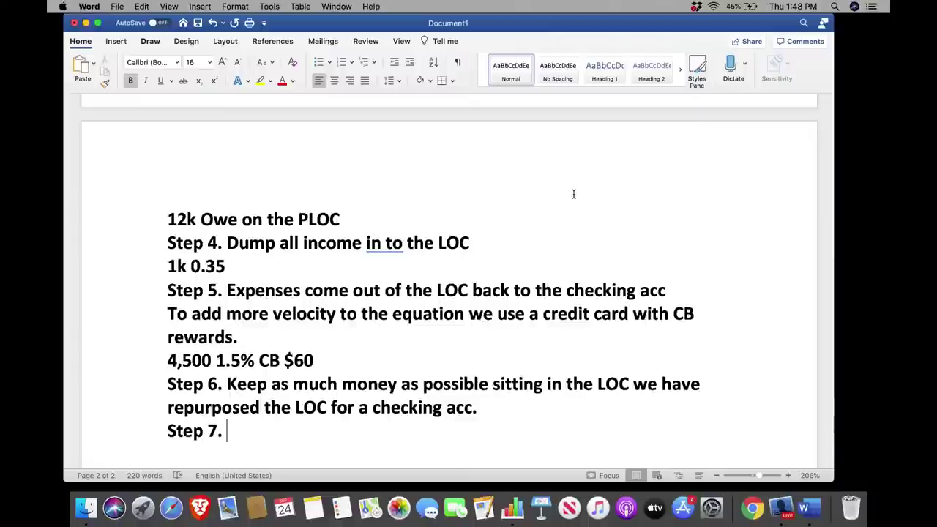
text(Every )
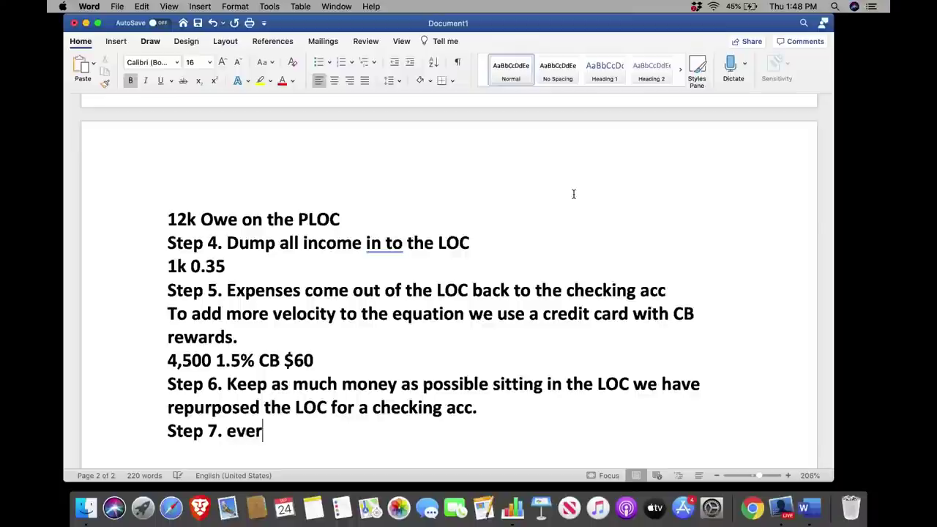
text(3-5 da)
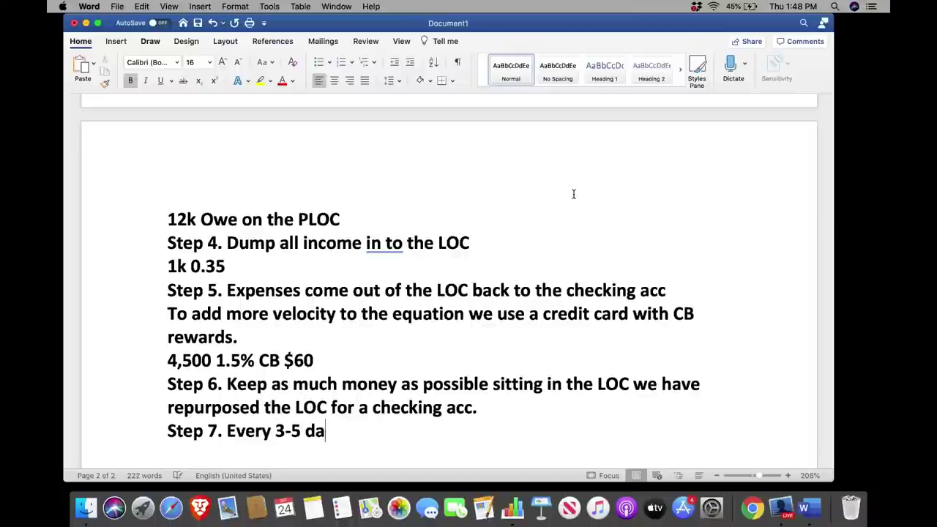
text(ys on avg)
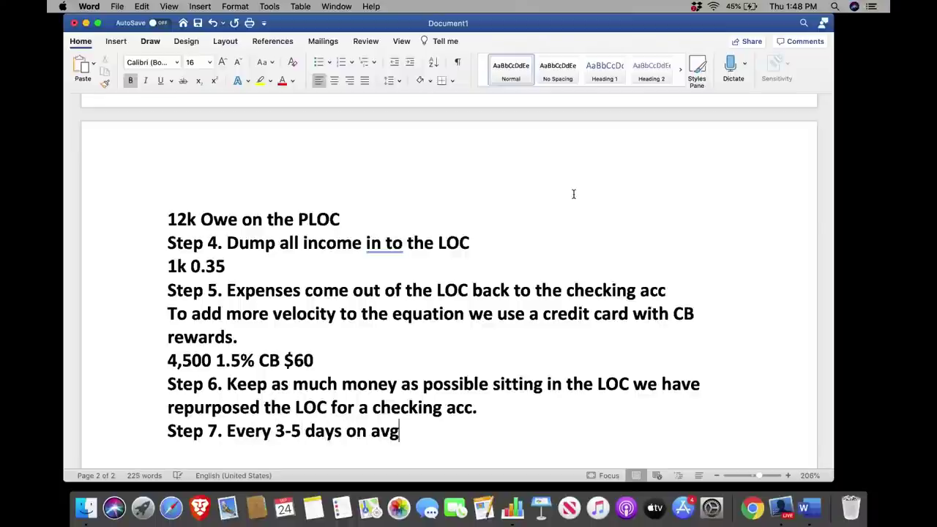
text( you wil)
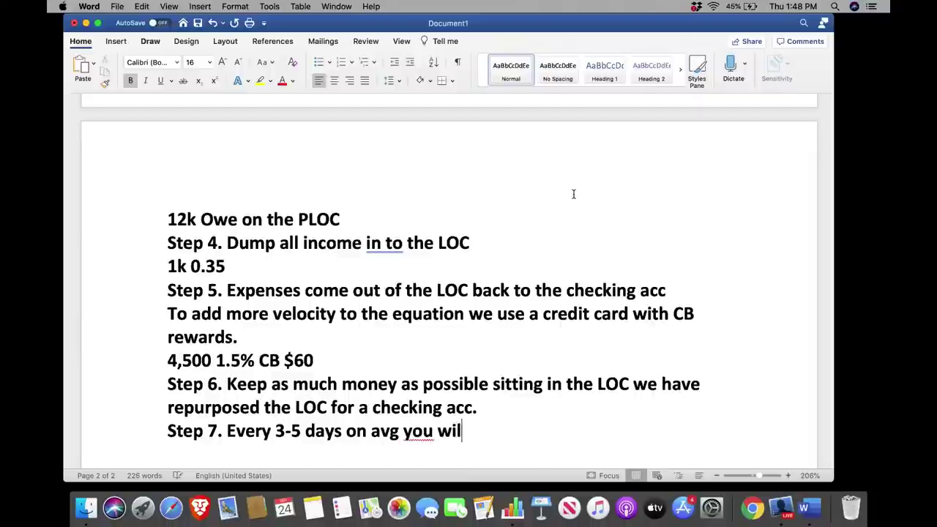
text(l withdra)
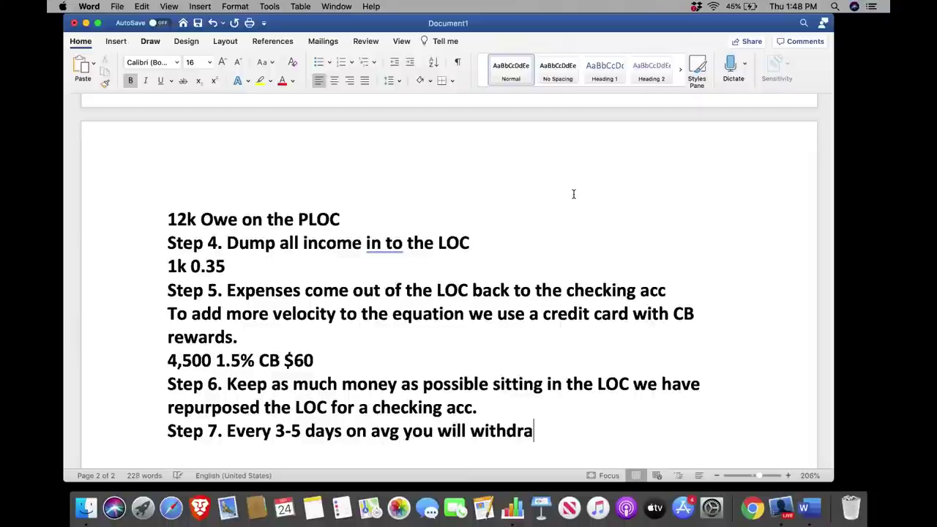
text(w what you need w)
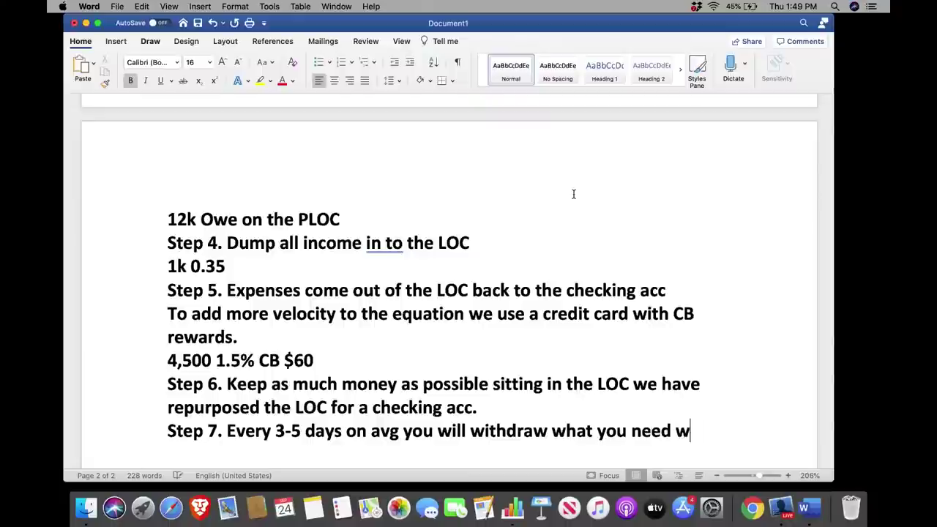
text(hen you need it)
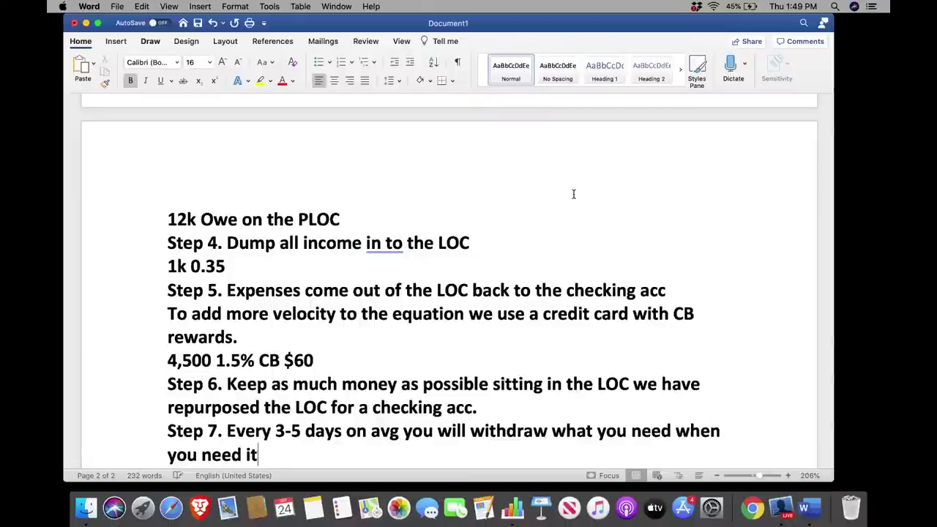
text( as you need )
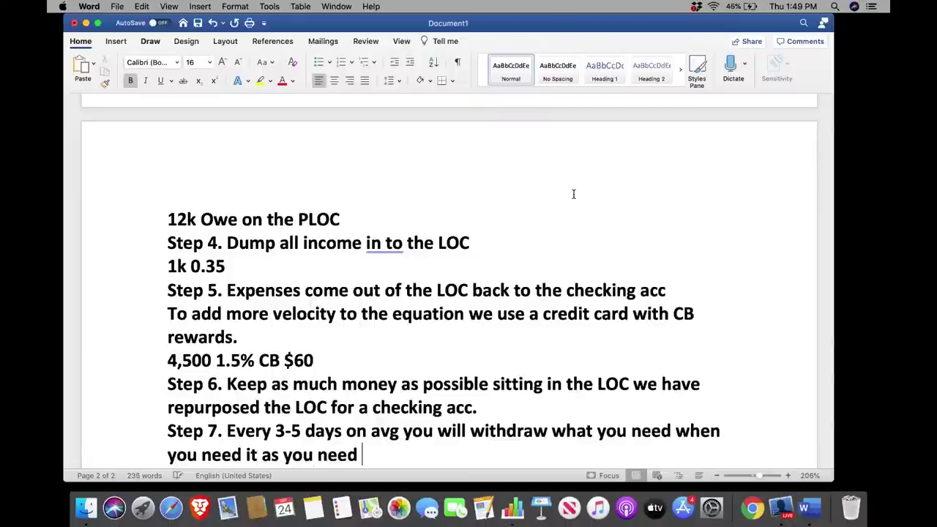
text(it.)
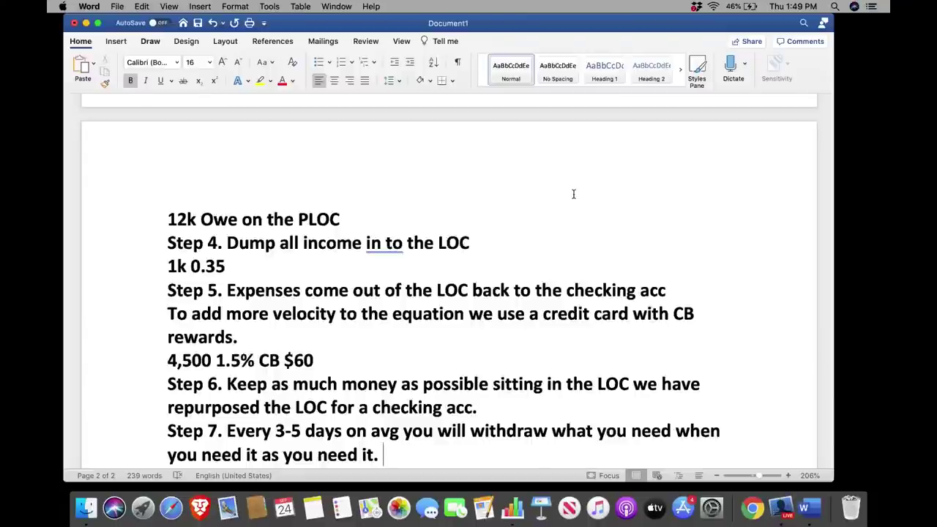
- Add the line "Step 8. As you get paid dump into LOC first before paying anything." below the Step 7 text
key(Return)
text(Ste)
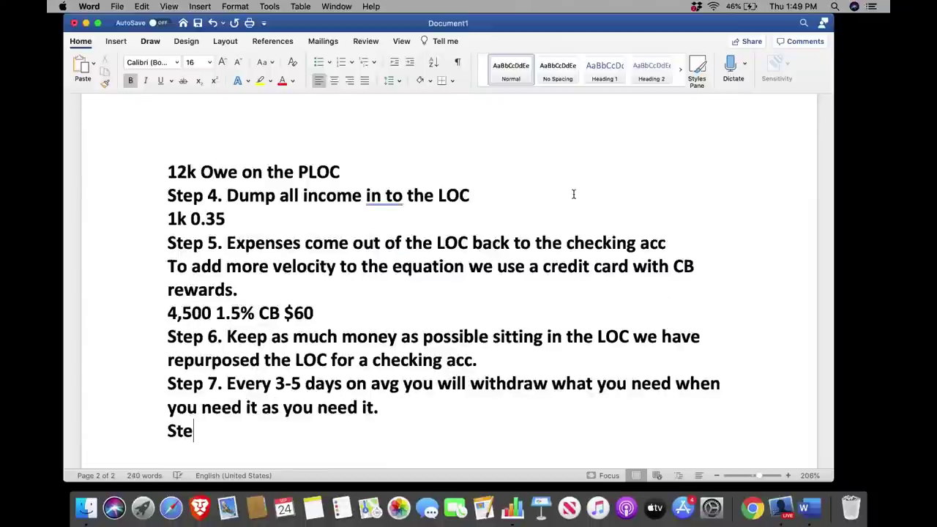
text(p 8. )
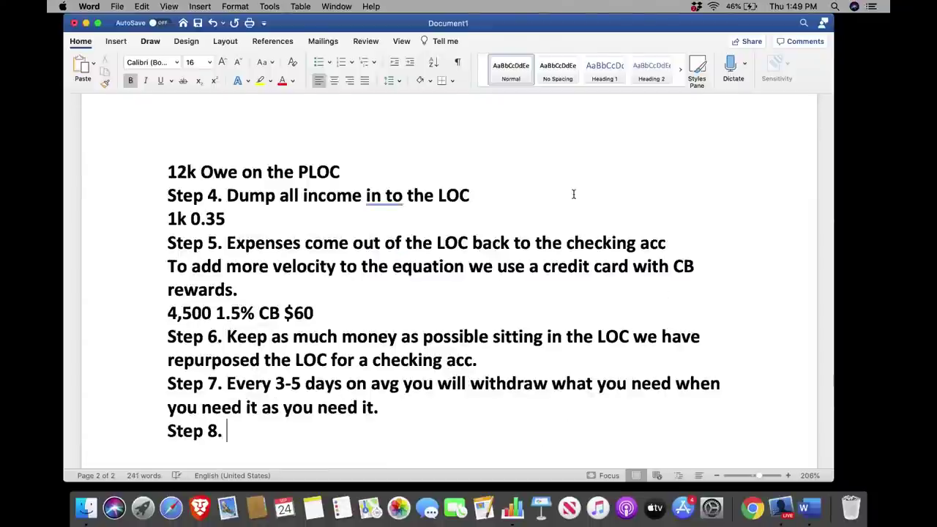
text(As you get )
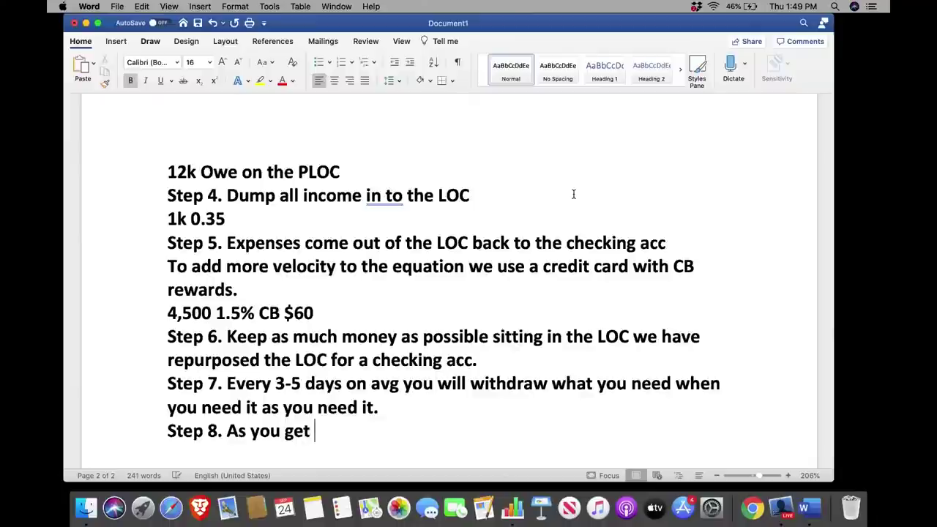
text(paid dump)
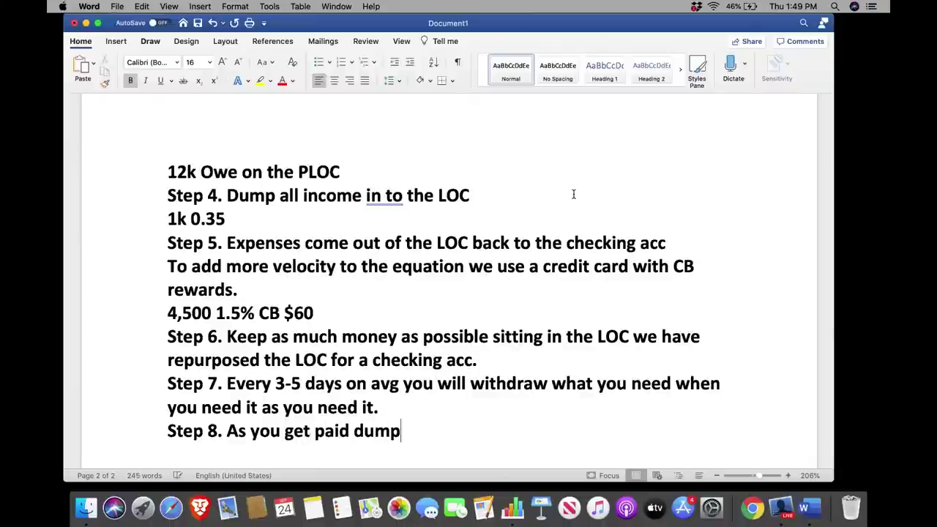
text( into LOC)
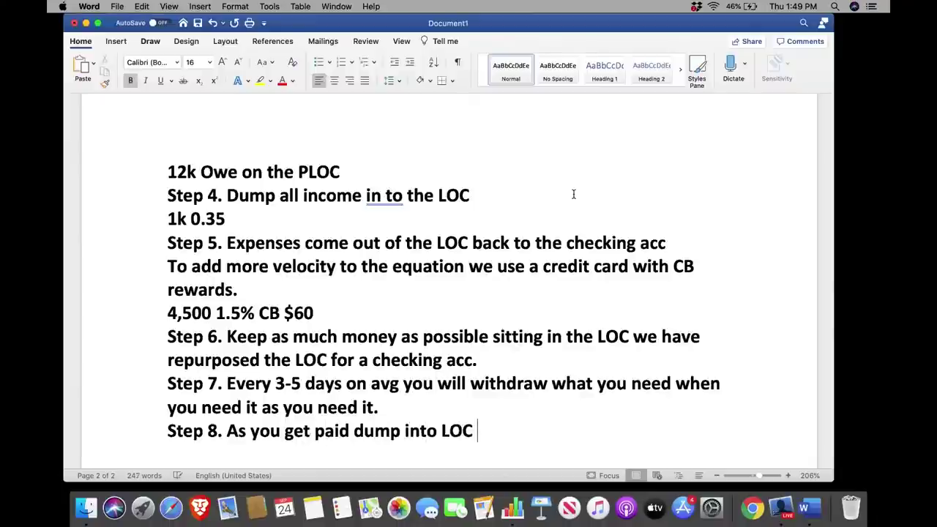
text( fir)
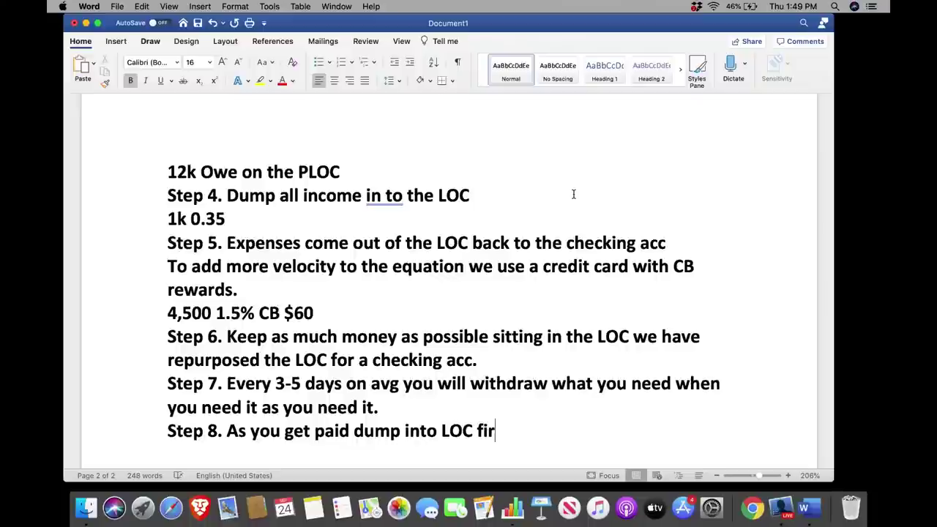
text(st before paying a)
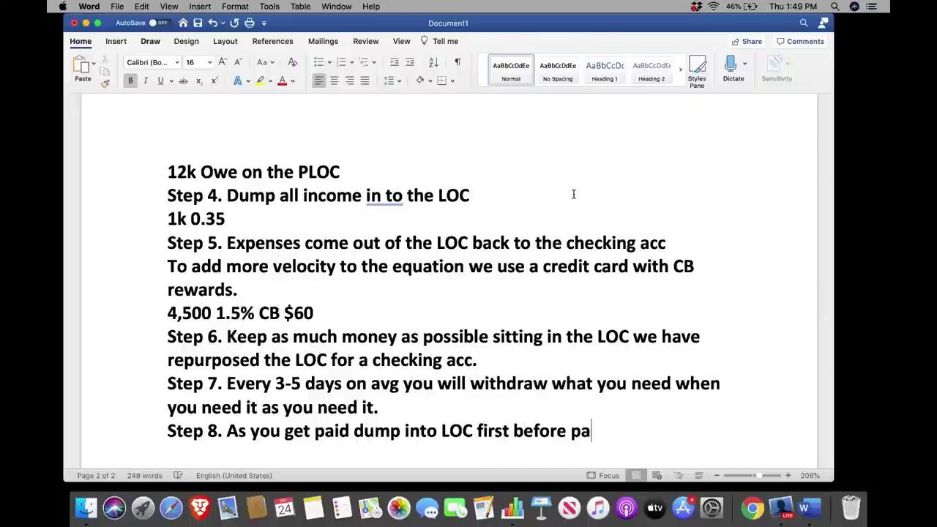
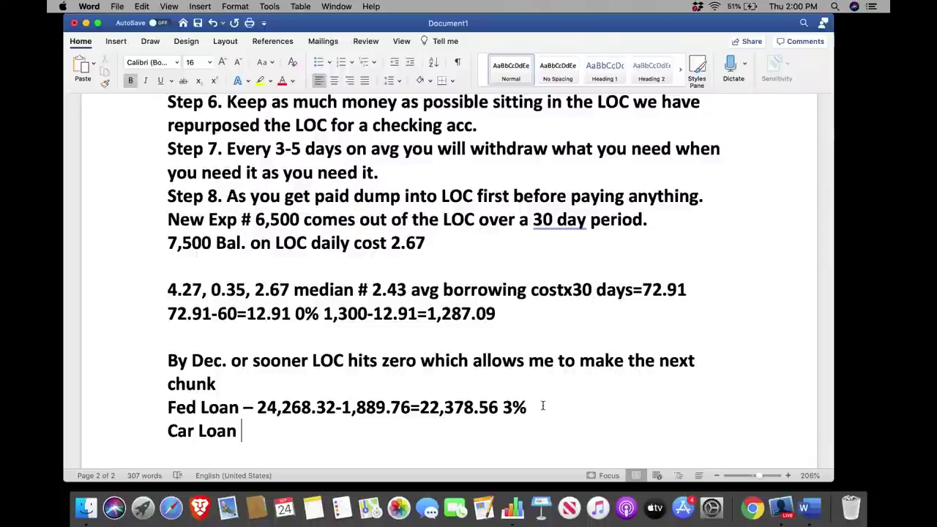
- Complete the Car Loan line with the calculation "23,409.32-1,754.91=21,900"
text(23,)
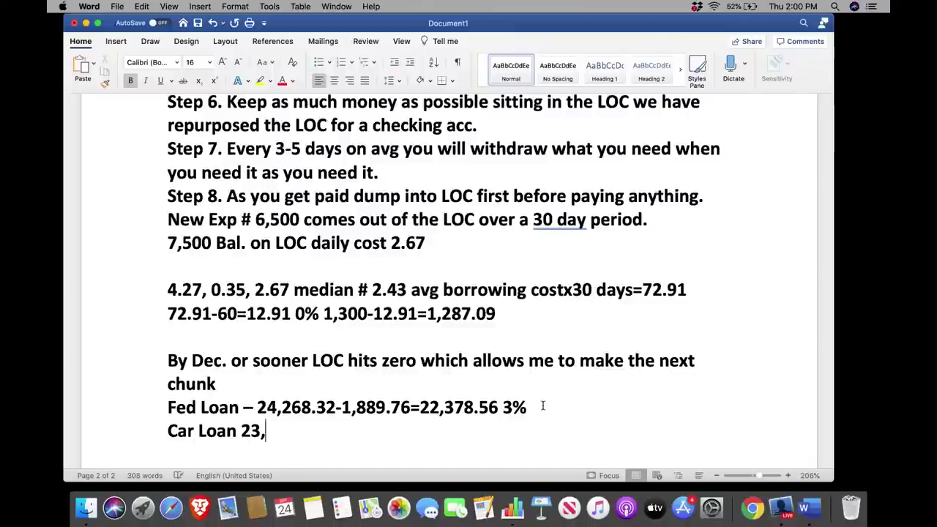
text(409.32-)
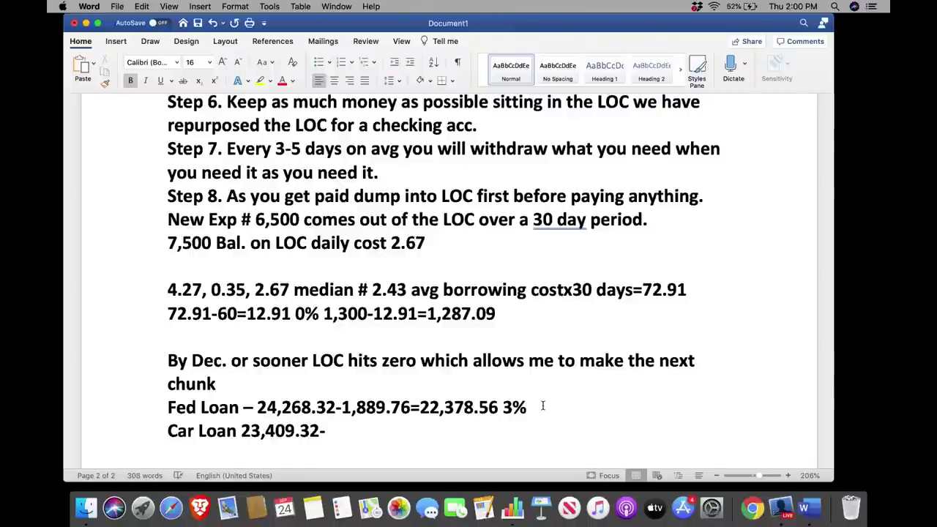
text(1,)
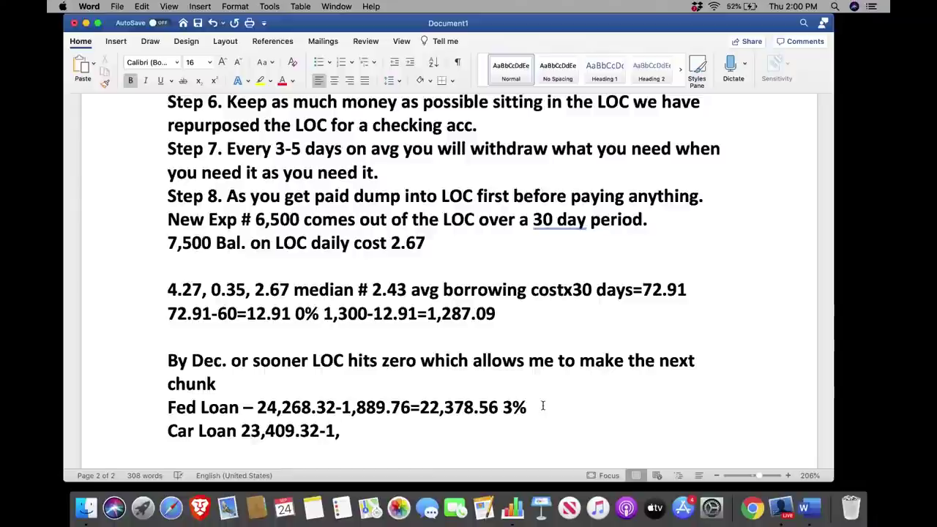
text(754)
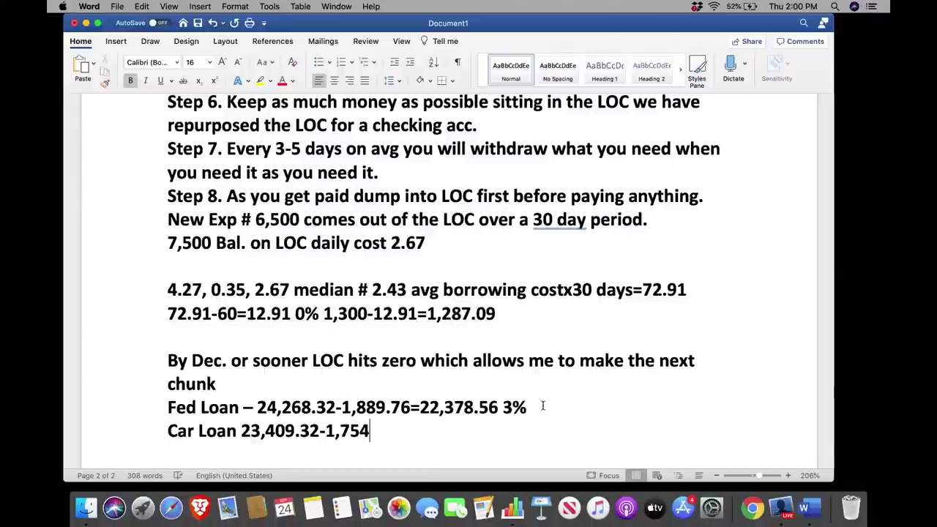
text(.91=)
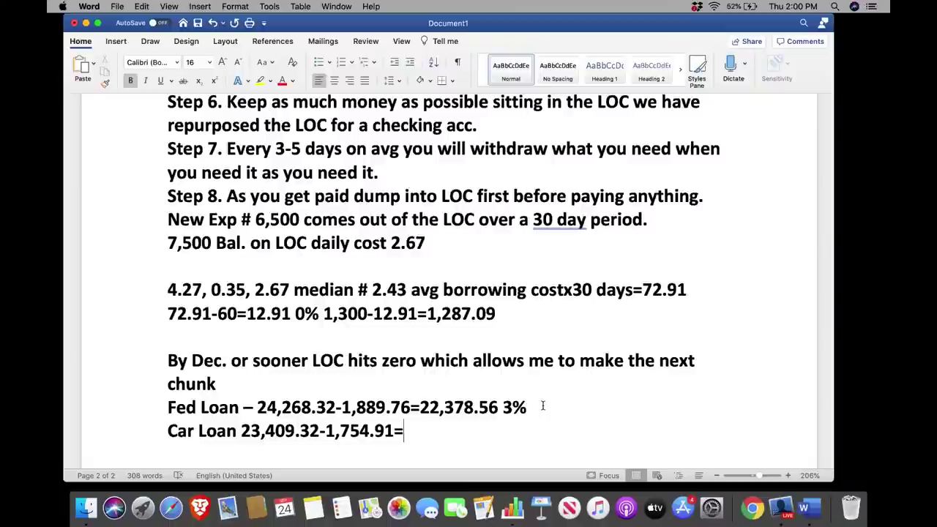
text(21,900)
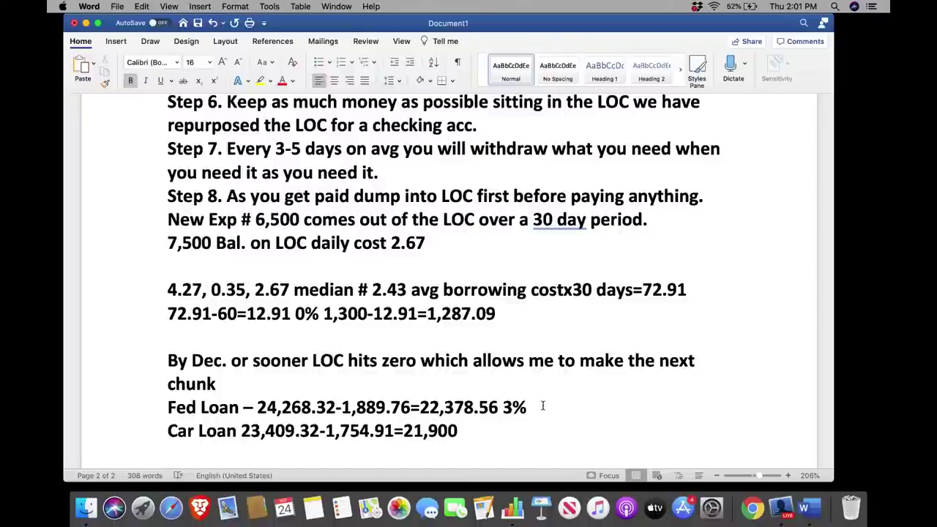
- Leave a blank line below the Car Loan line and write "12k 2nd chunk Dec. 2020 Bal. on car drops to 9,900"
key(Return)
key(Return)
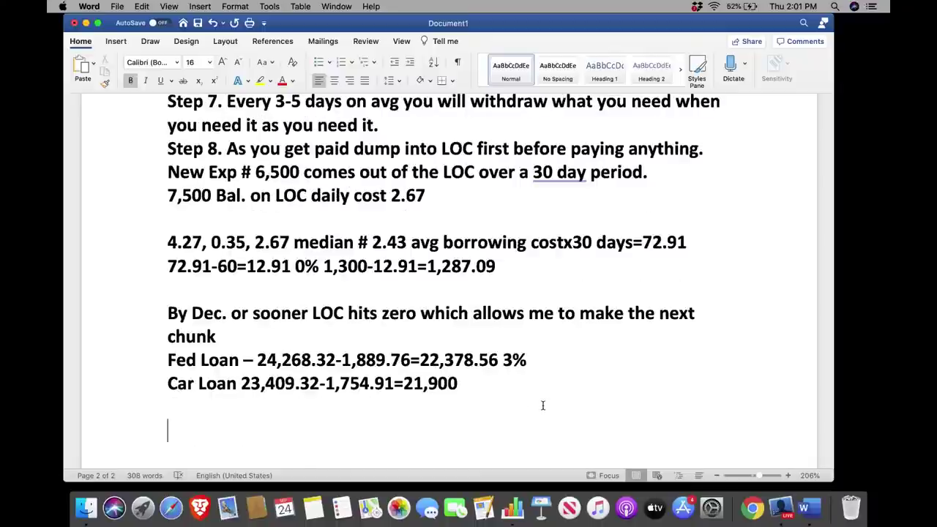
text(12k)
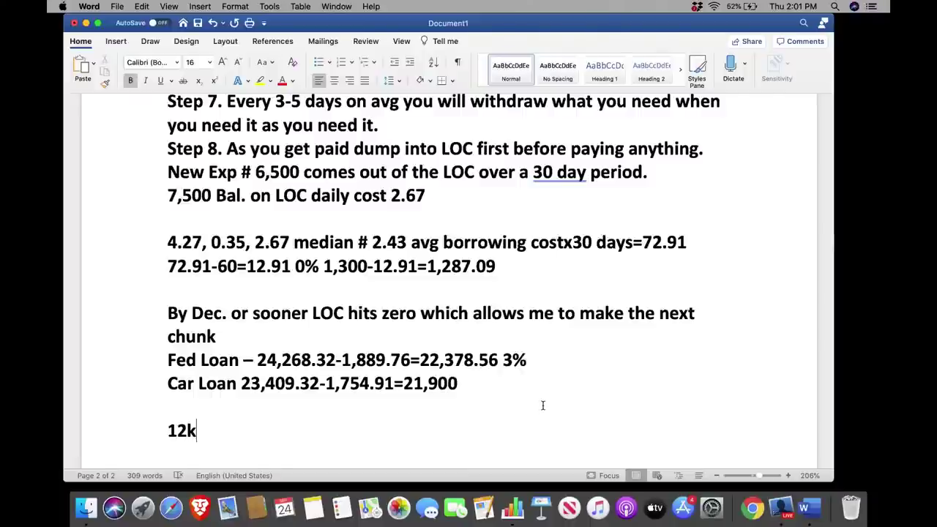
text(2nd chu)
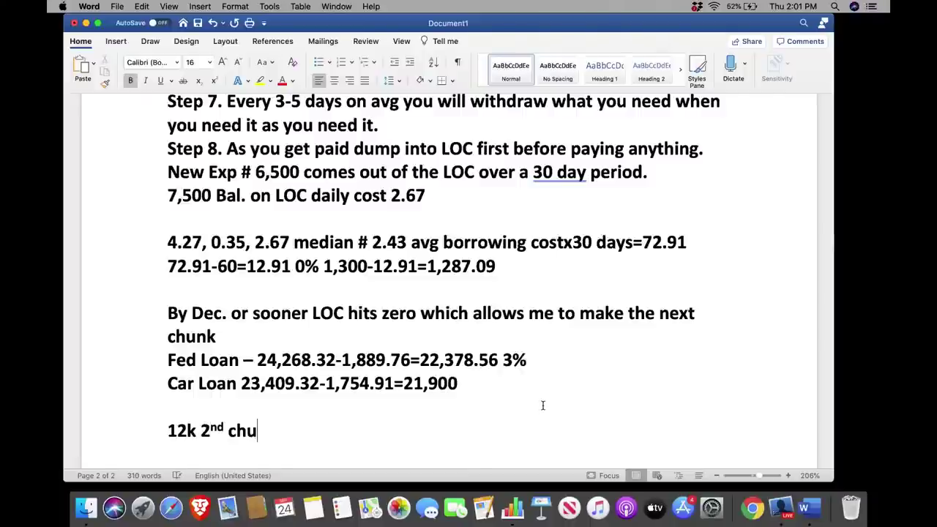
text(nk Dec.)
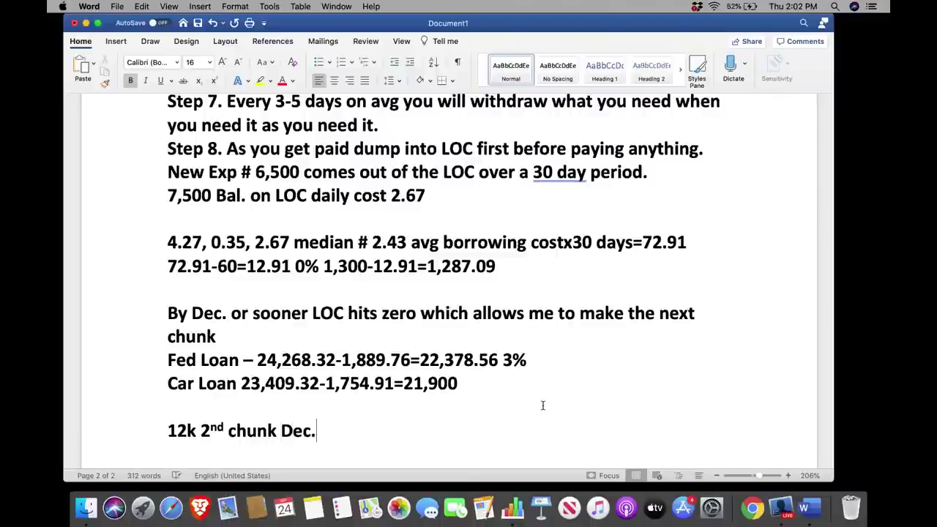
text( 2020)
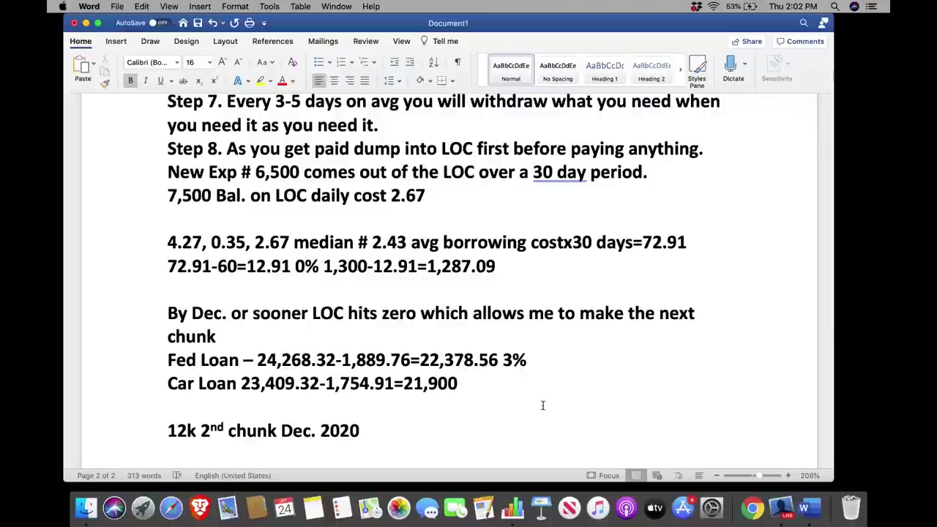
text(Bal. on car drops )
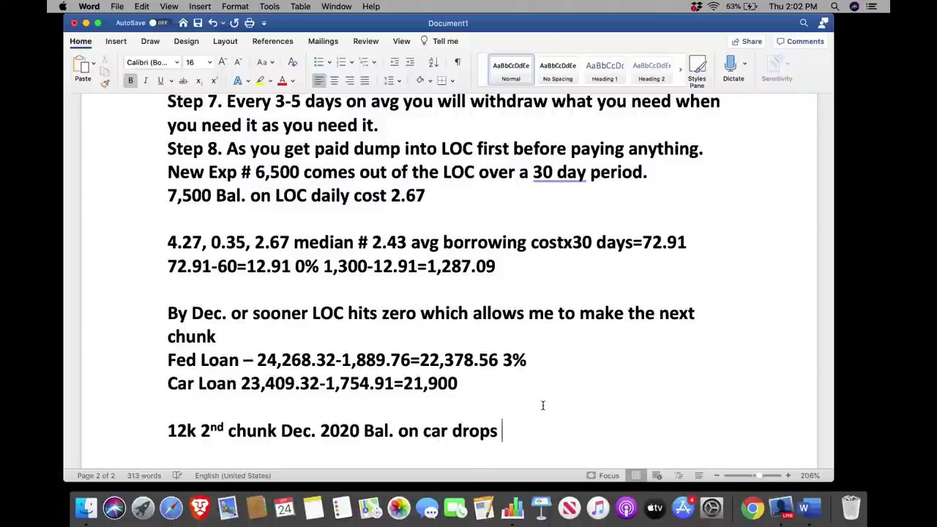
text(to 9,900)
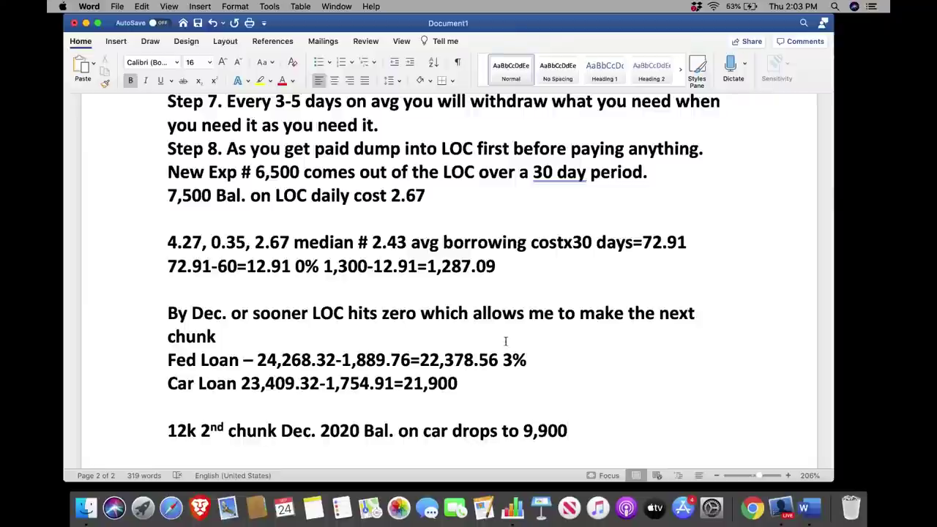
- Review the plan from the First Chunk calculation and lump sum payments through the numbered steps and the credit card cash back line
scroll(464, 339, up, 5)
scroll(463, 339, up, 7)
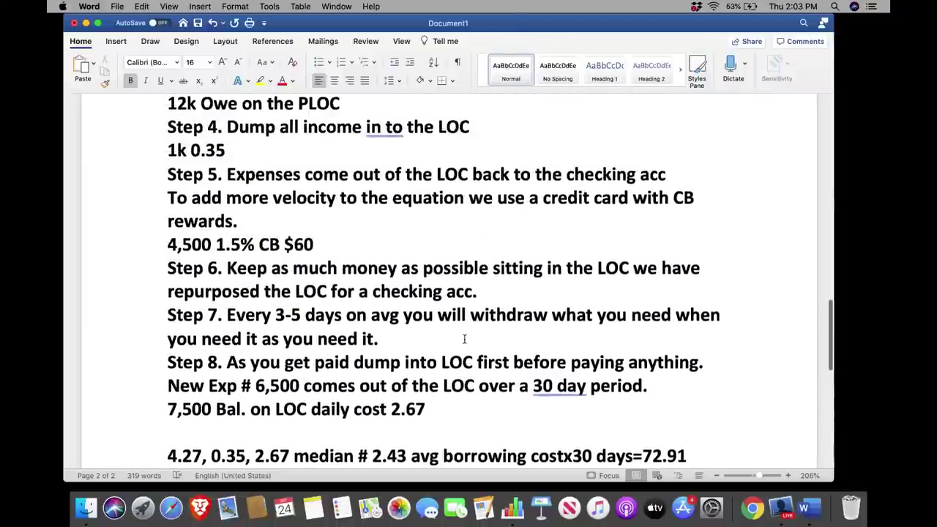
scroll(464, 339, up, 8)
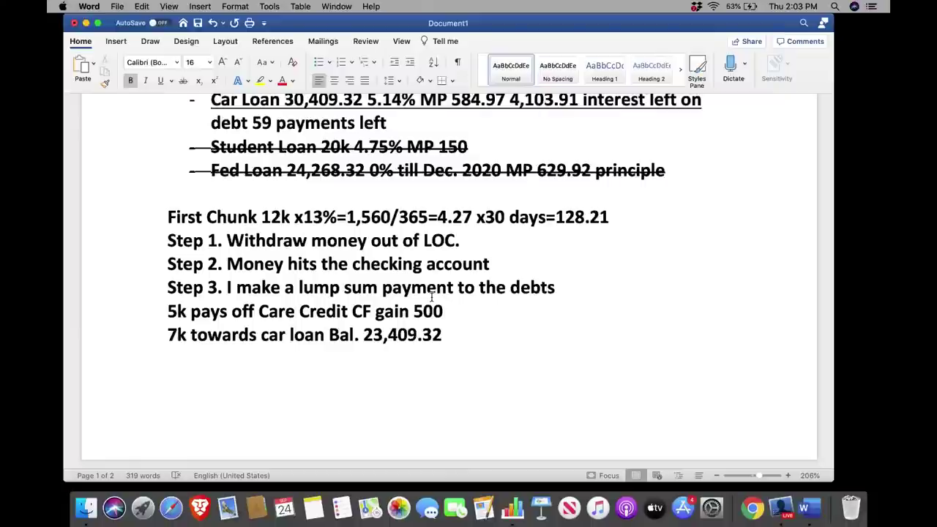
scroll(432, 297, down, 2)
scroll(431, 297, down, 3)
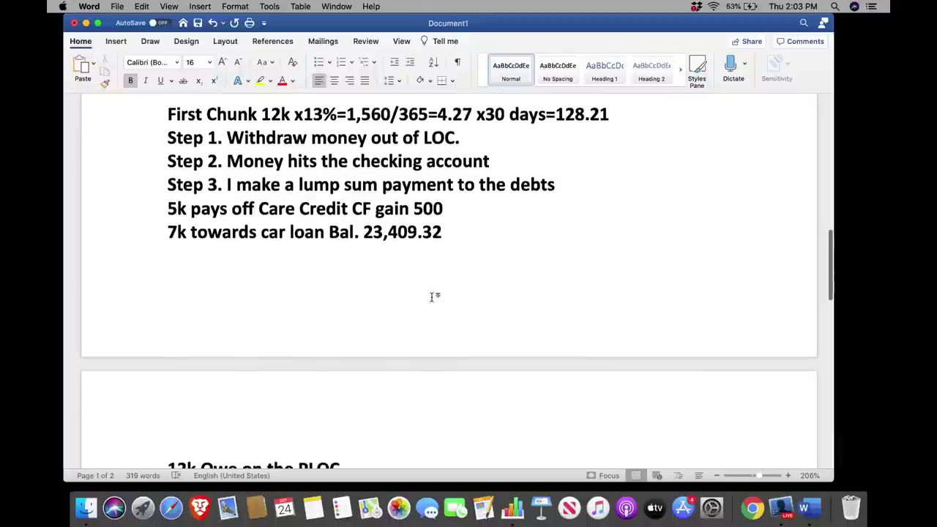
scroll(431, 296, down, 10)
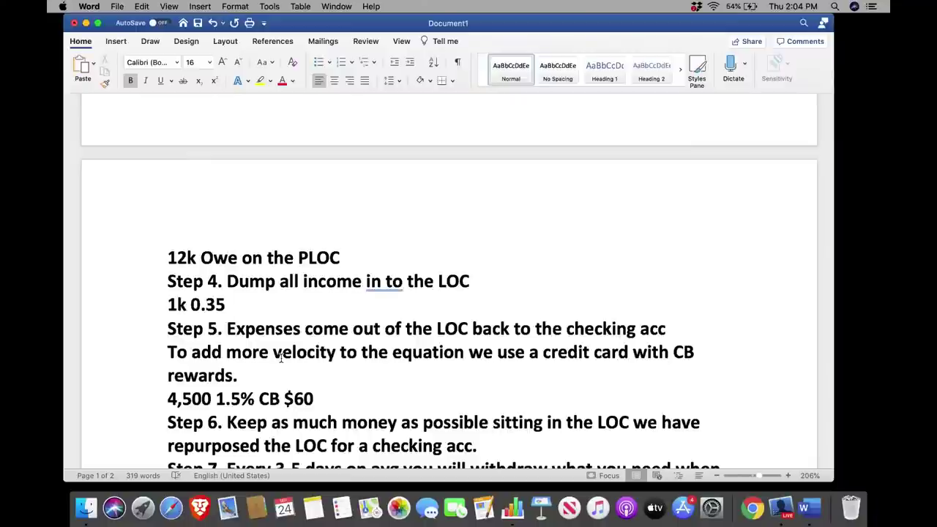
scroll(281, 357, down, 3)
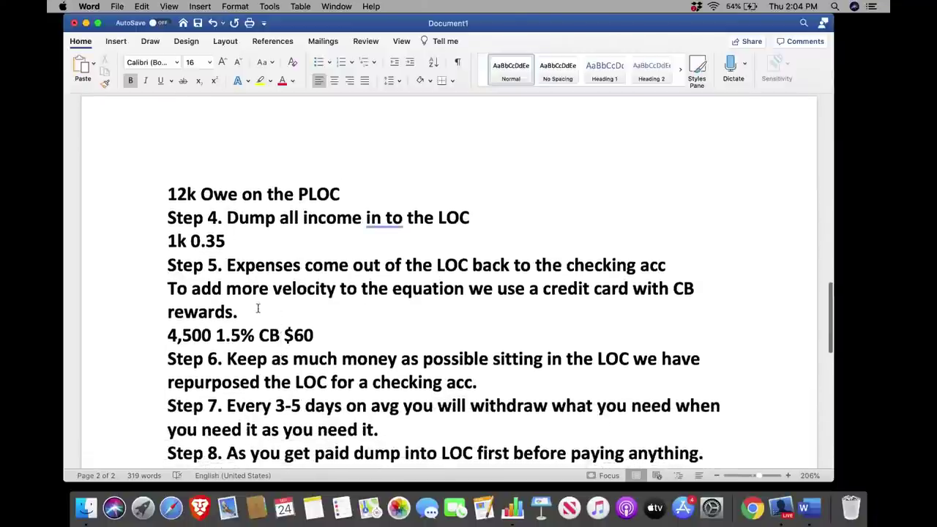
scroll(263, 306, down, 2)
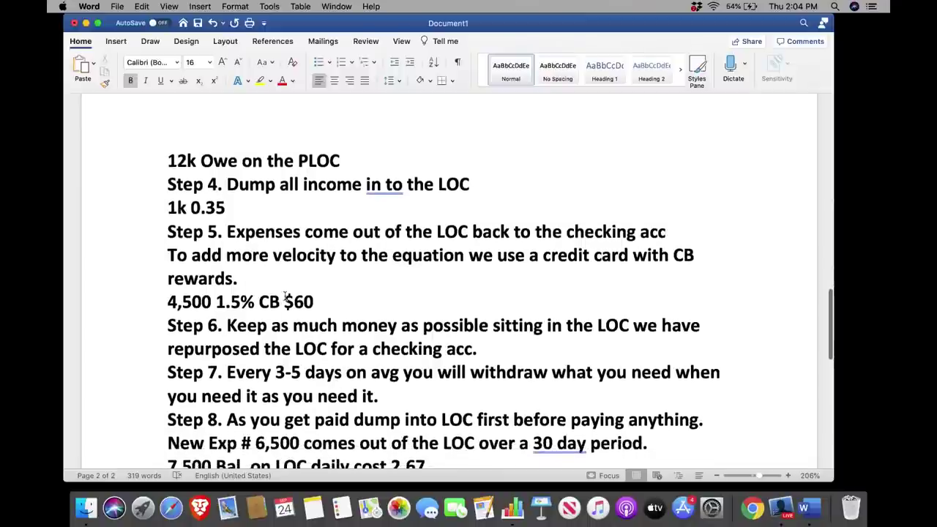
double_click(318, 295)
click(322, 290)
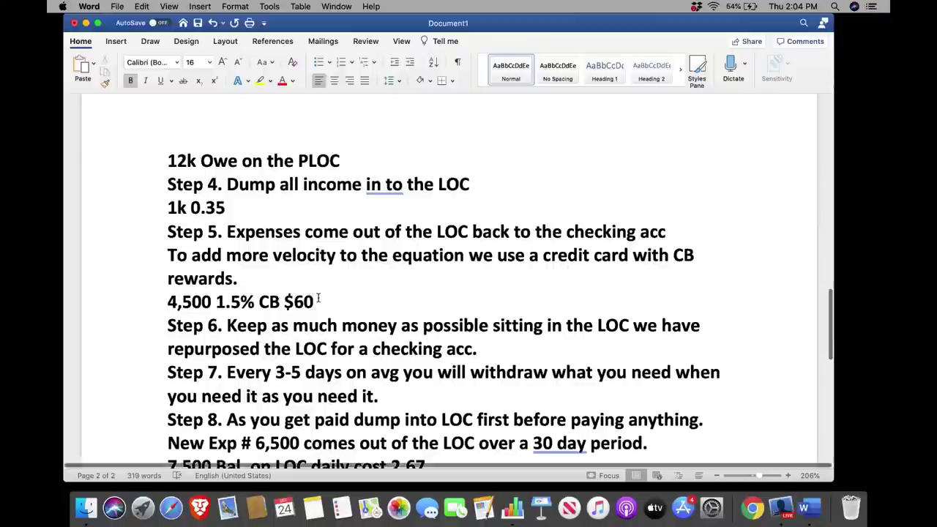
scroll(318, 299, down, 2)
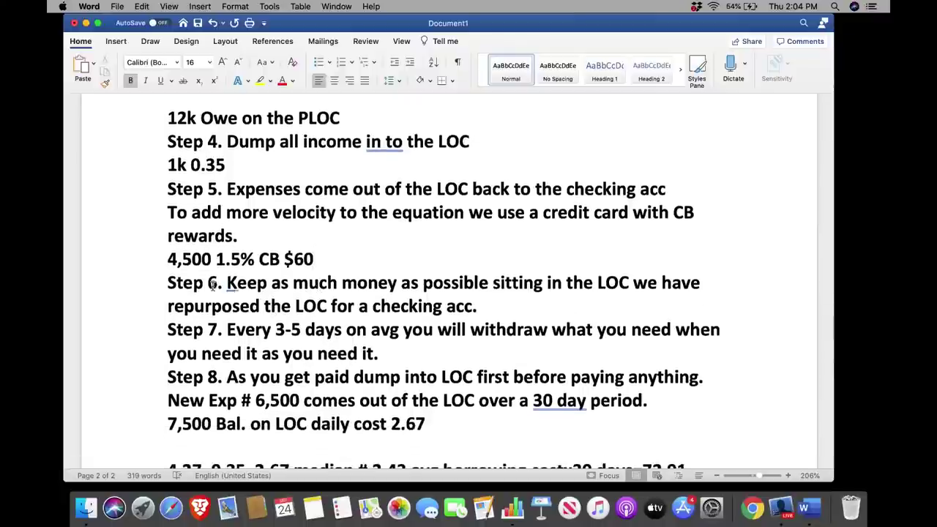